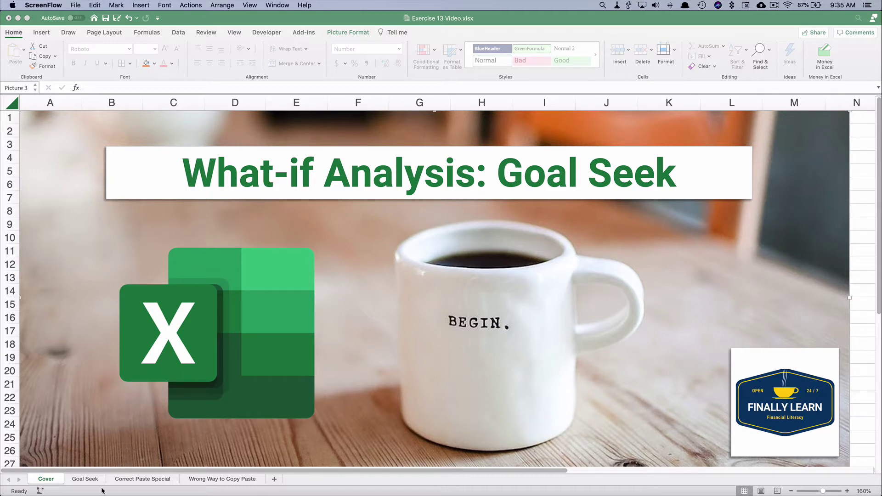
- Open the Goal Seek worksheet and examine its product variables, the Goal Seek target list and the first what-if table
click(89, 482)
click(87, 483)
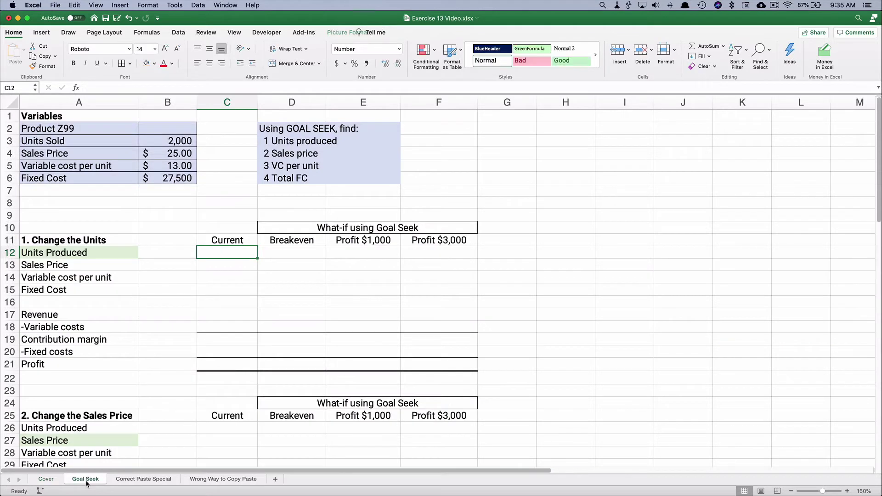
click(165, 302)
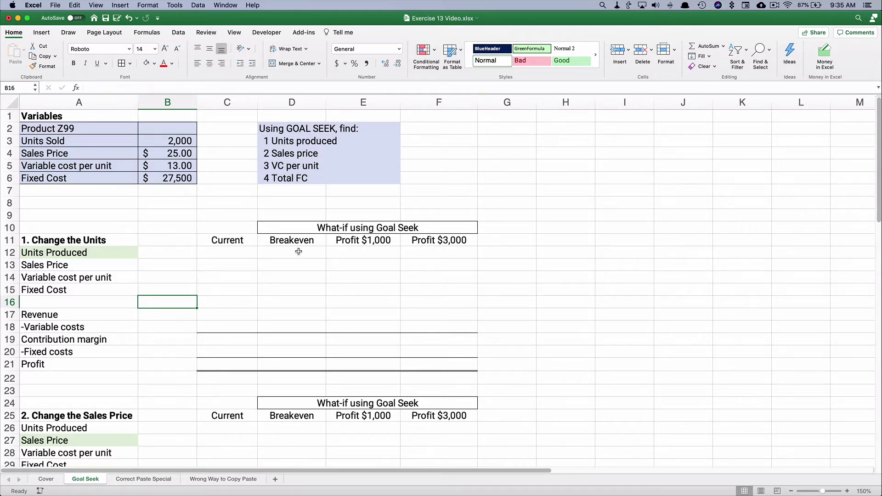
drag(53, 252, 289, 266)
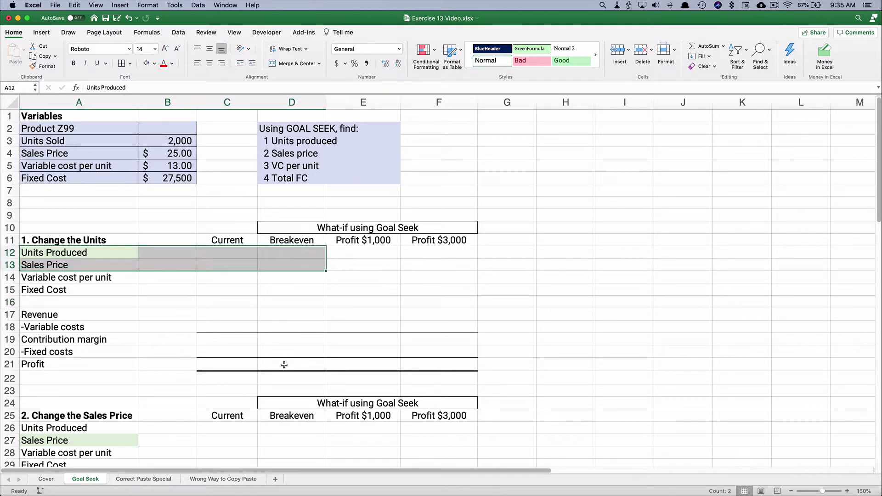
drag(287, 364, 422, 366)
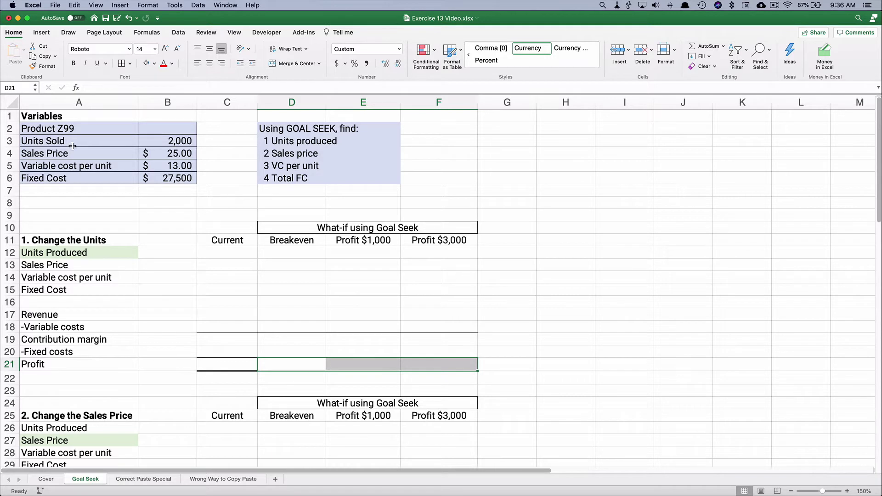
drag(277, 141, 363, 179)
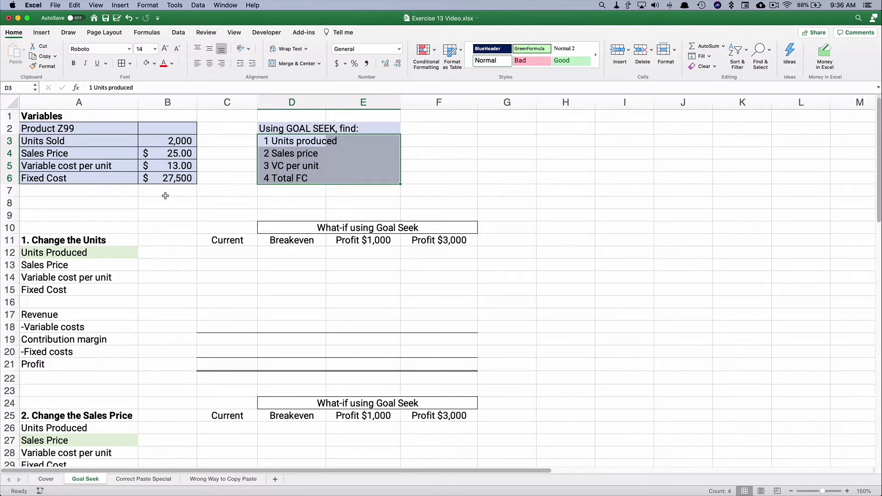
click(169, 142)
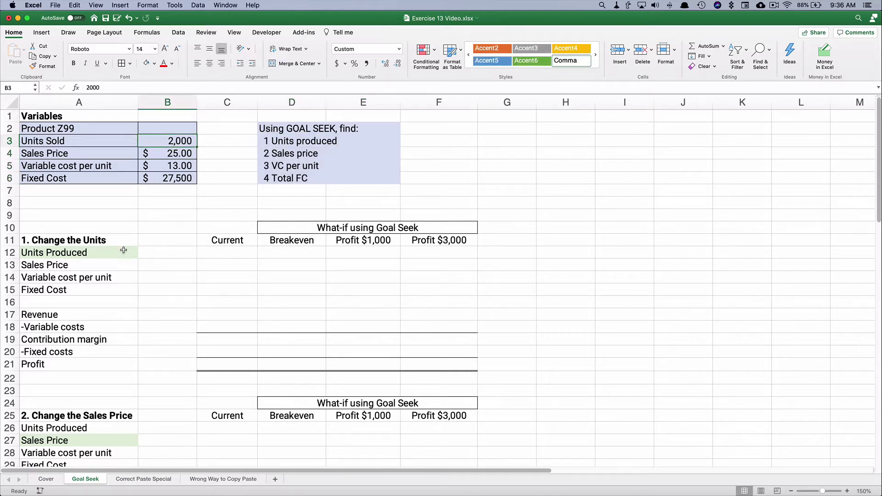
drag(68, 253, 432, 286)
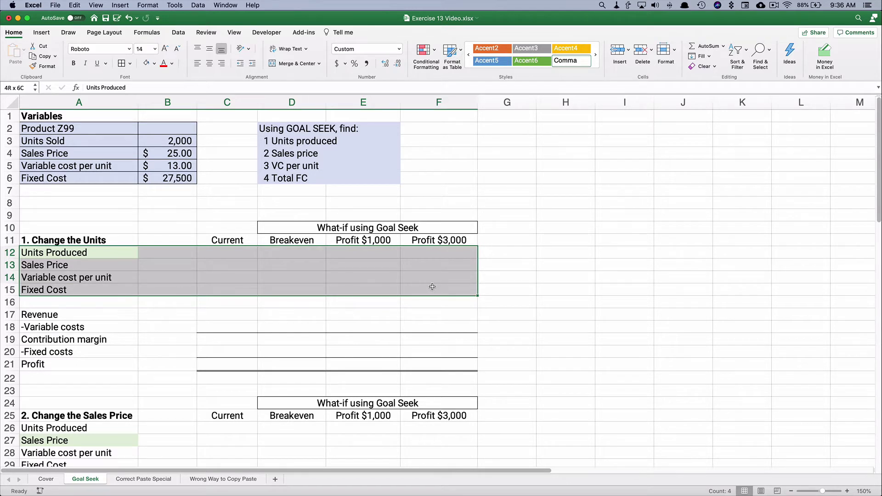
- Link the Current units produced in C12 to the units sold with the absolute reference =$B$3
click(224, 254)
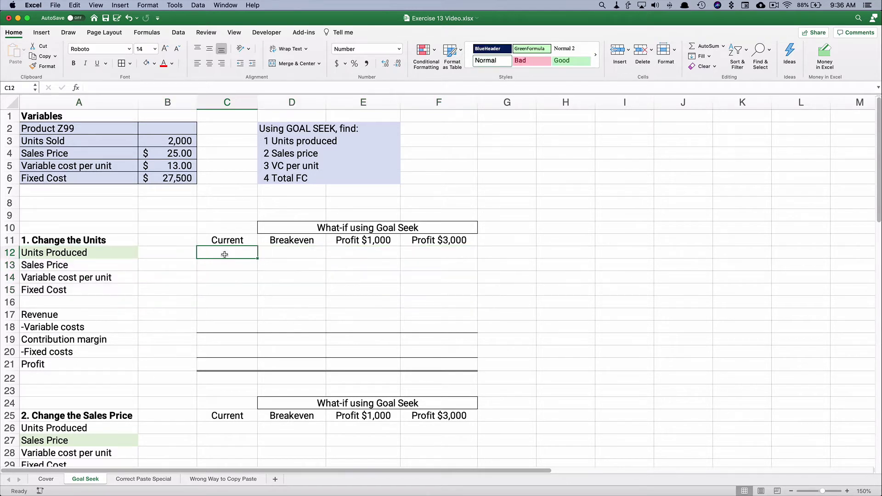
text(=)
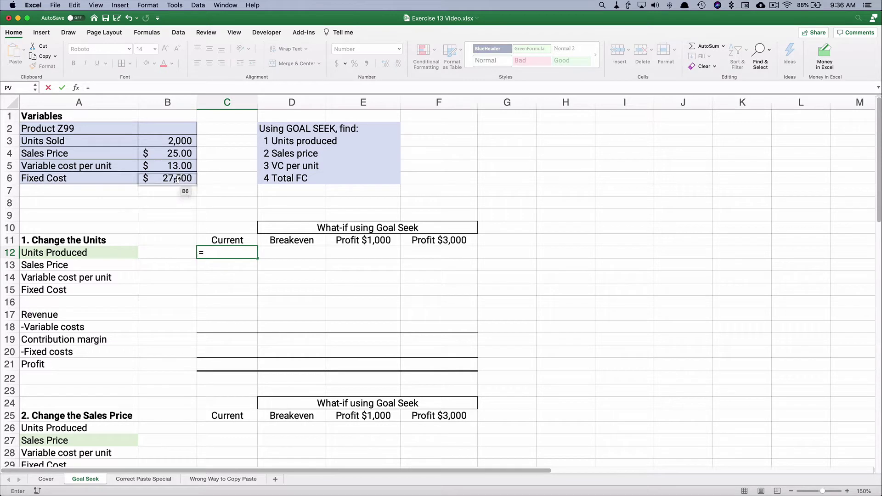
click(172, 142)
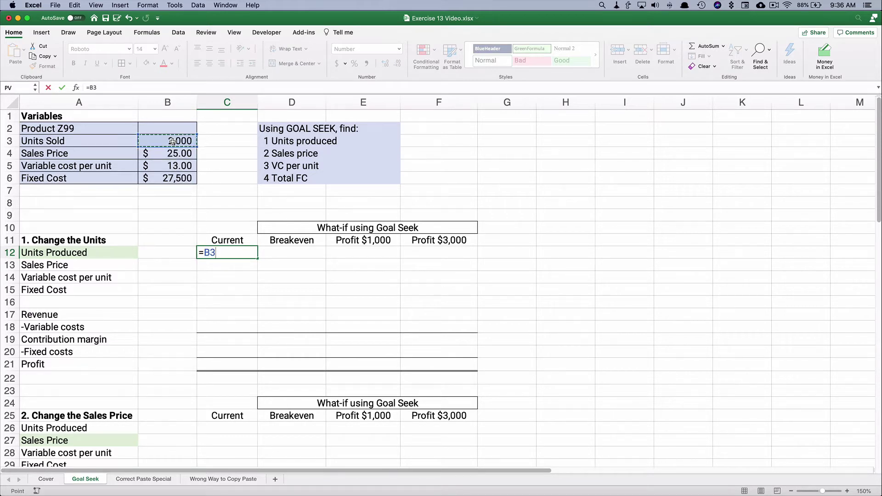
key(super+t)
key(Return)
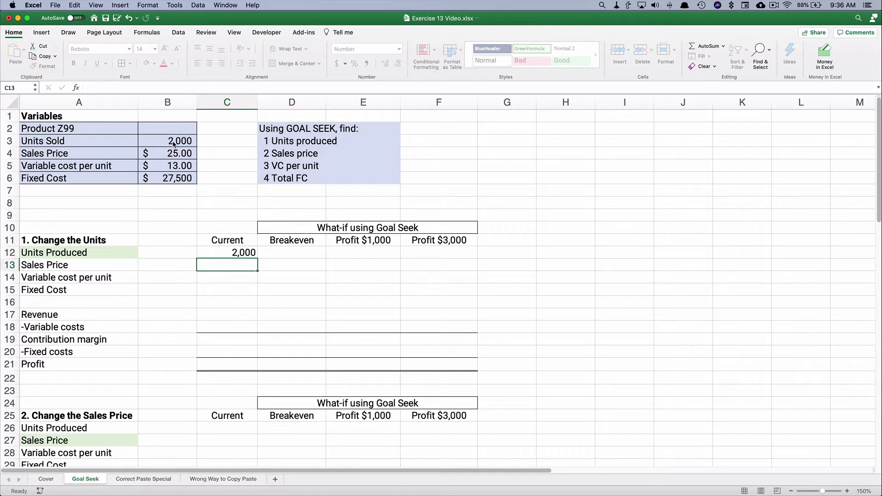
- Link the Current sales price in C13 to $B$4 and the variable cost per unit in C14 to $B$5, using absolute references
text(=)
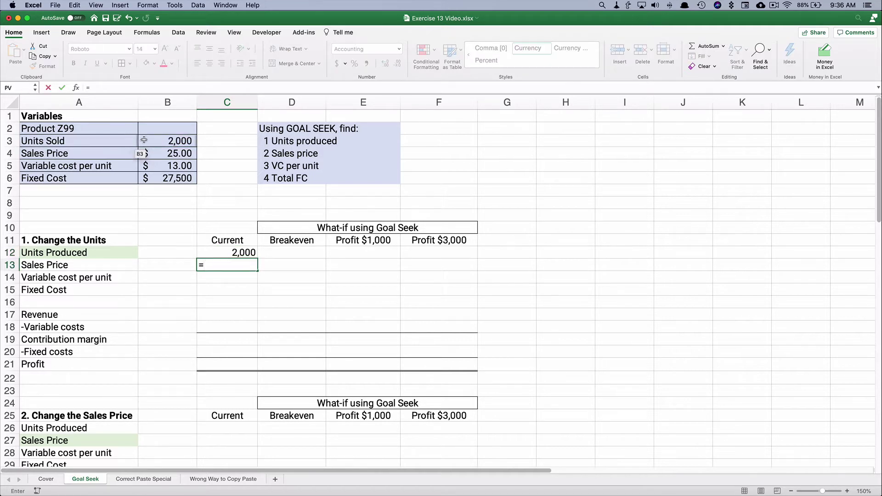
click(170, 155)
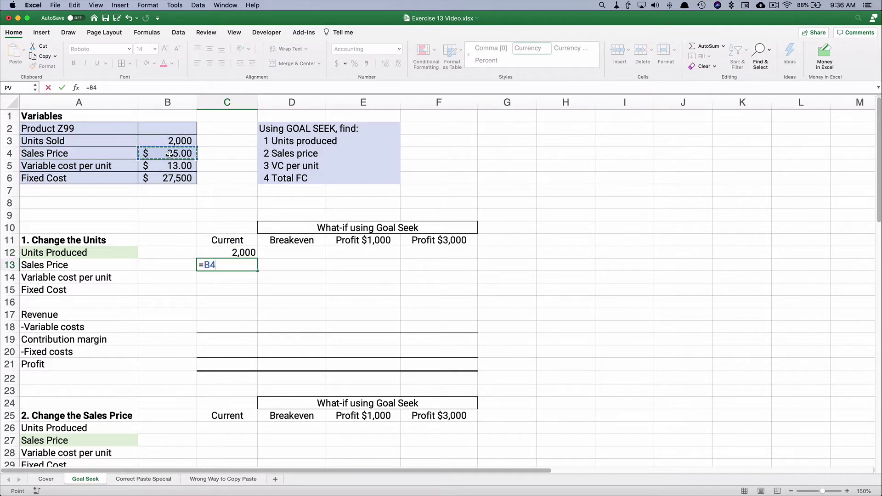
key(cmd+t)
key(Return)
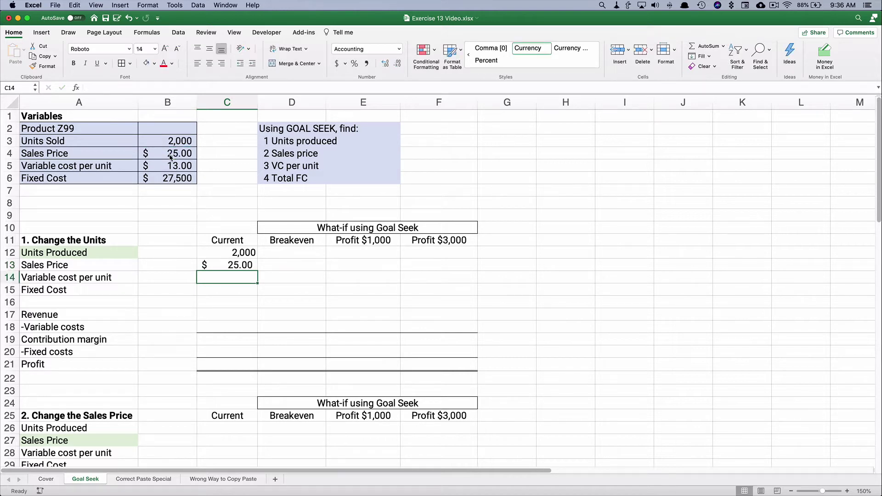
text(=)
click(169, 164)
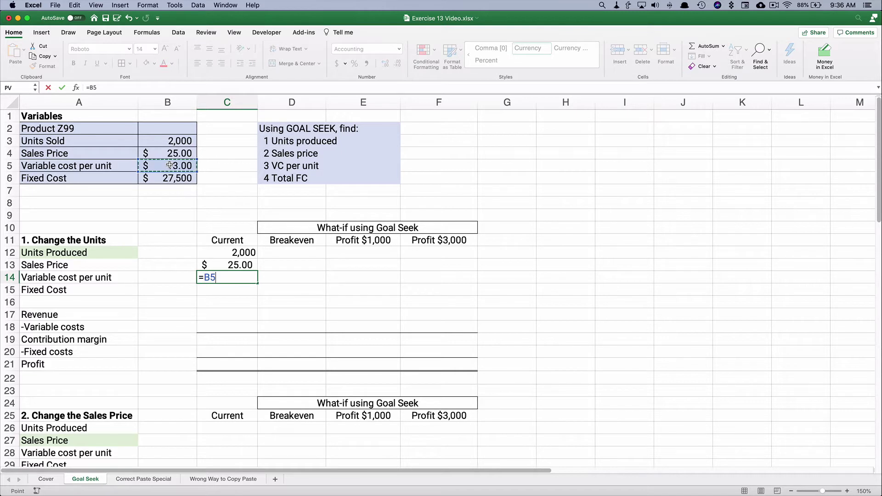
key(cmd+t)
key(Return)
- Link the Current fixed cost in C15 to $B$6 as an absolute reference, and fill C12:C15 across through column F
text(=)
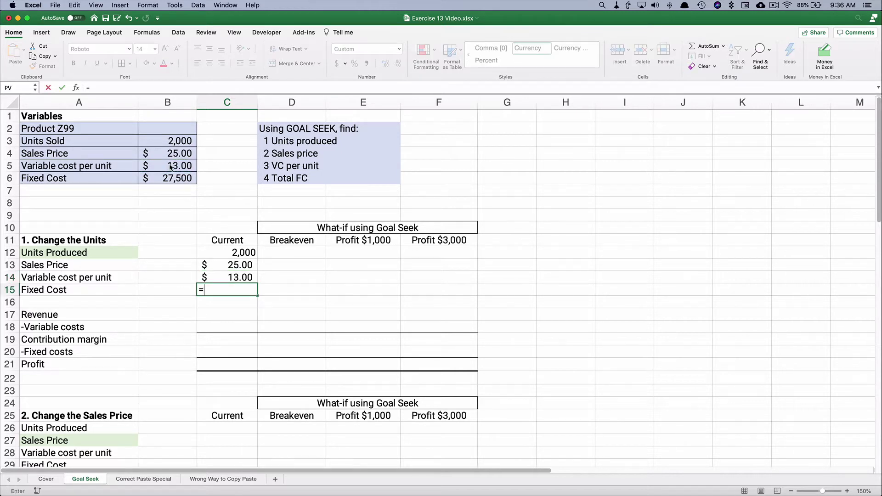
click(170, 177)
key(cmd+t)
key(Return)
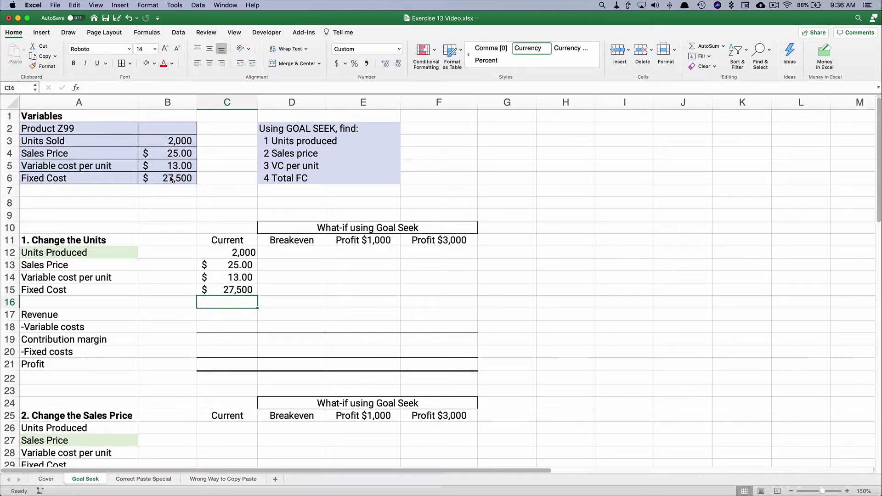
drag(237, 250, 447, 290)
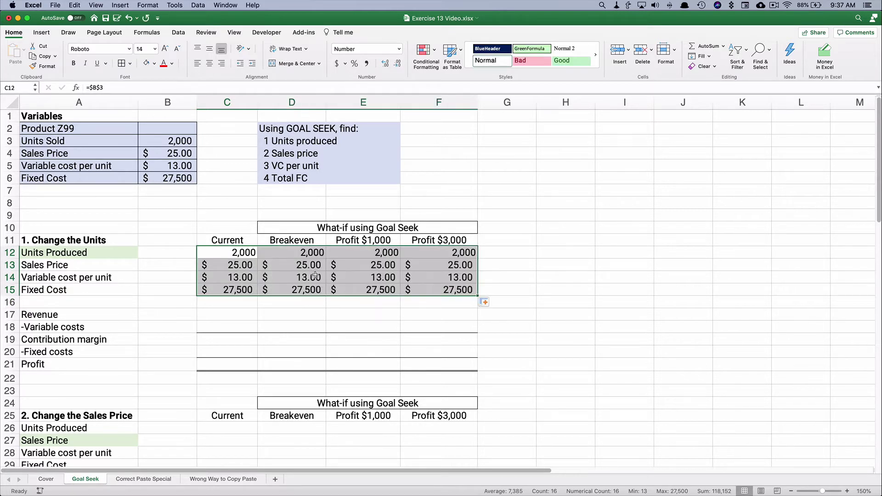
- Calculate the Current revenue in C17 as units produced times sales price with the formula =C12*C13
click(229, 317)
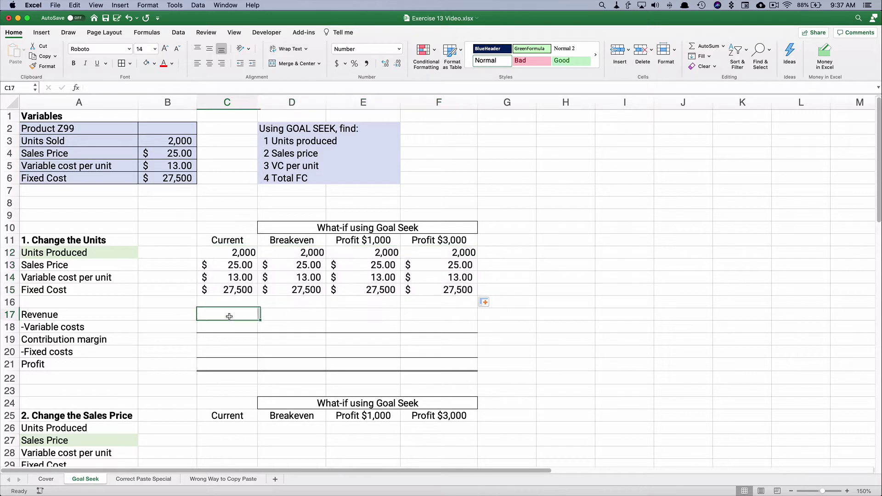
text(=)
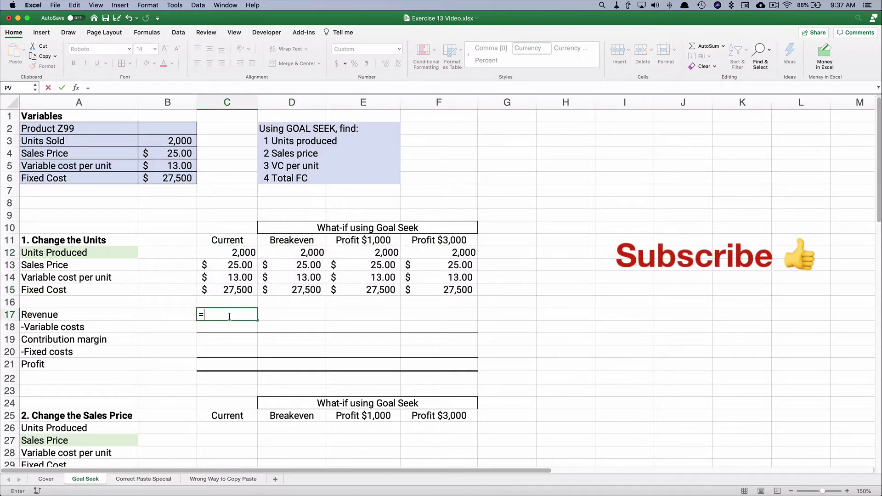
key(Up)
key(Up)
key(Up)
key(Up)
key(Up)
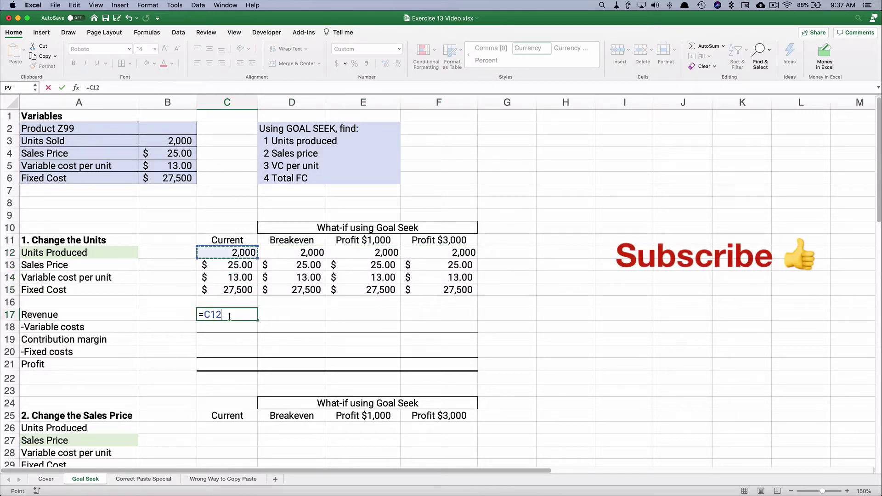
text(*)
key(Up)
key(Up)
key(Up)
key(Up)
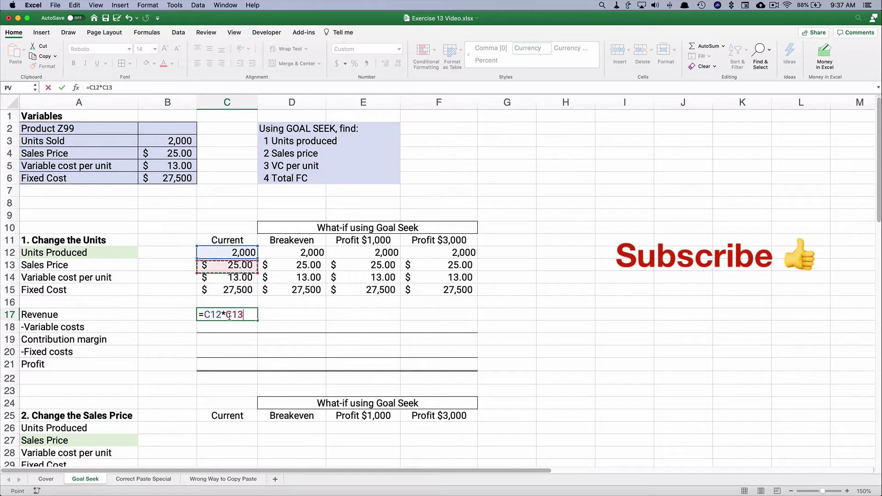
key(Return)
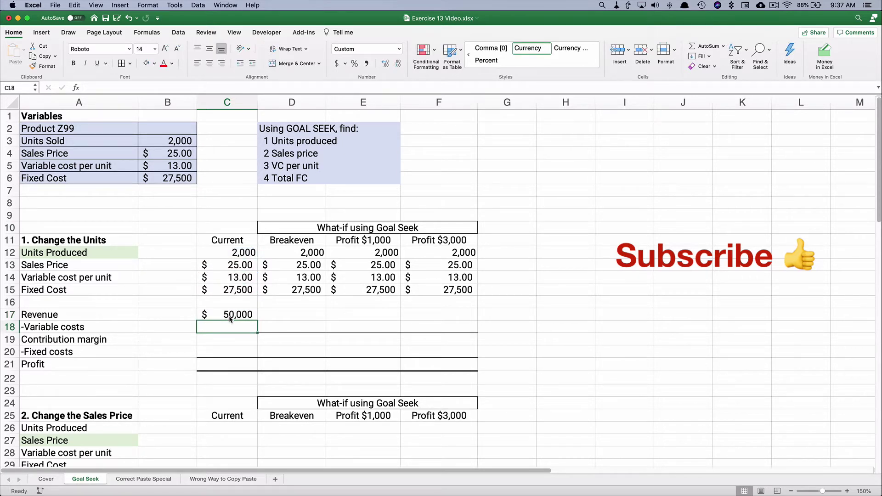
- Calculate the Current variable costs in C18 as units produced times variable cost per unit with =C12*C14
text(=)
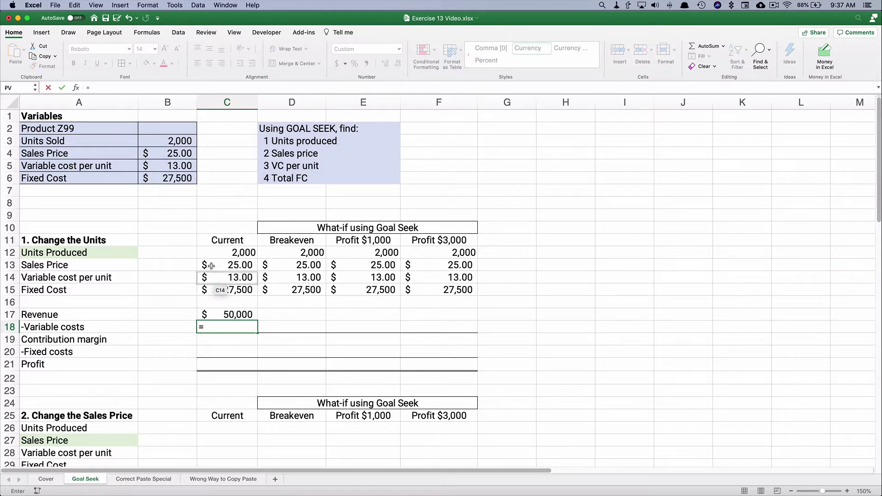
click(223, 255)
text(*)
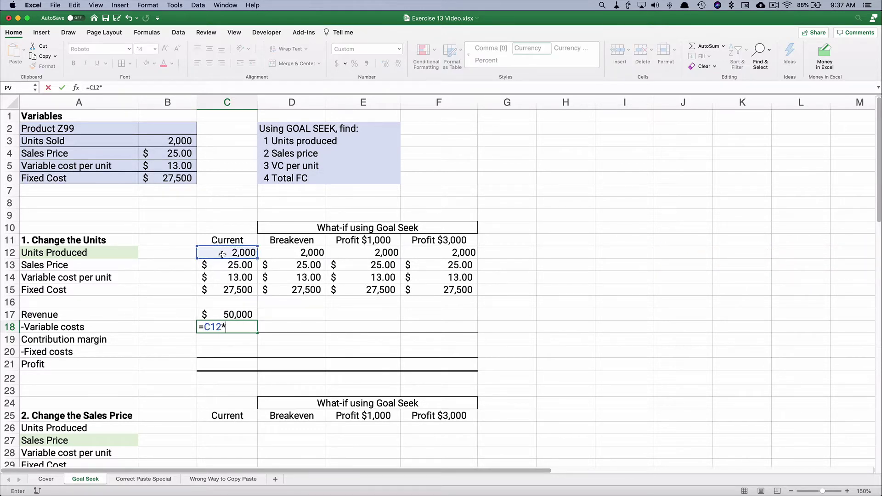
click(224, 278)
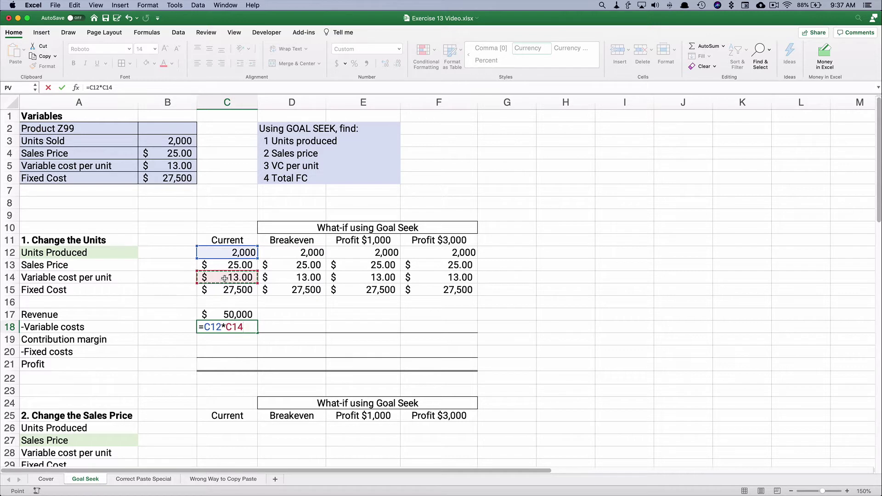
key(Return)
- Calculate the Current contribution margin in C19 by subtracting variable costs from revenue with =C17-C18
text(=)
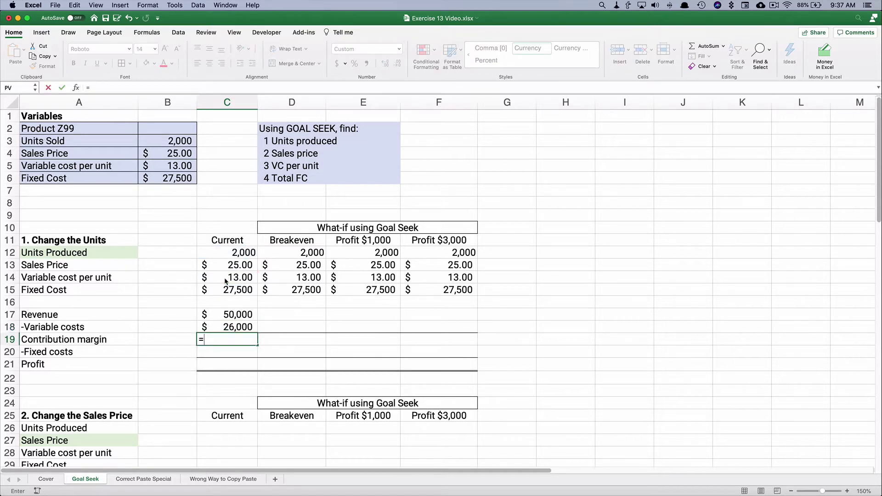
key(Up)
key(Up)
text(-)
key(Up)
key(Return)
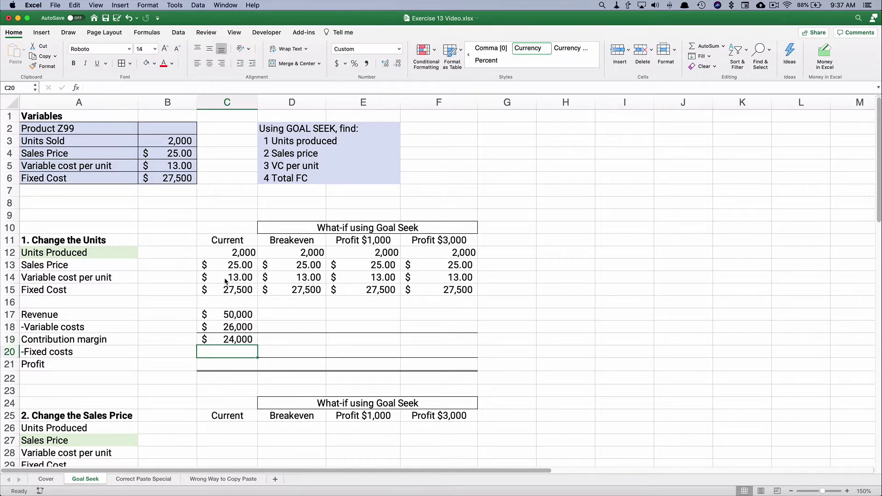
- Link the Current fixed costs in C20 to the fixed cost input with the formula =C15
text(=)
key(Up)
key(Up)
key(Up)
key(Up)
key(Up)
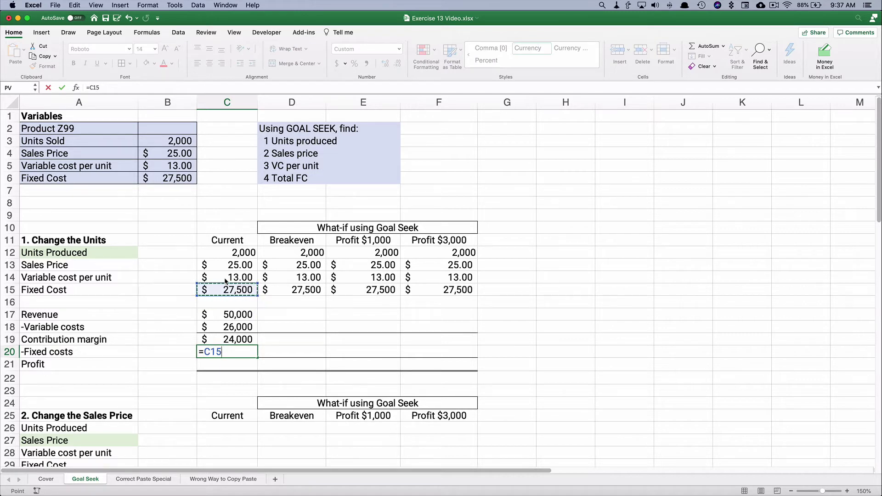
key(Return)
- Calculate the Current profit in C21 by subtracting fixed costs from contribution margin with =C19-C20
text(=)
key(Up)
key(Up)
text(-)
key(Up)
key(Return)
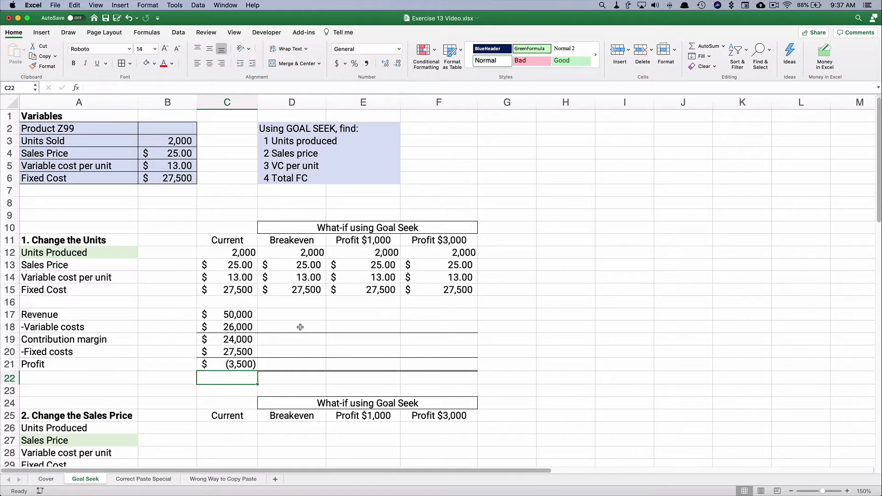
- Fill the formulas in C17:C21 across through column F and check the cell references of the copied revenue formula in F17
drag(232, 315, 457, 363)
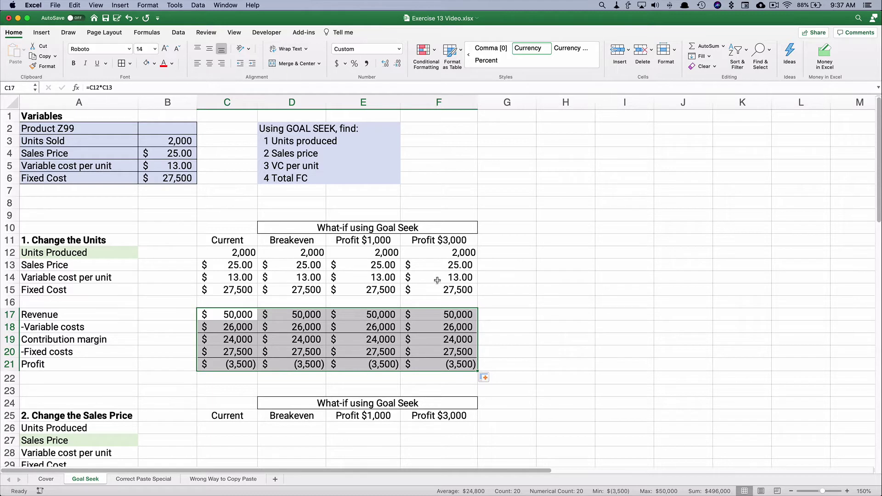
click(457, 317)
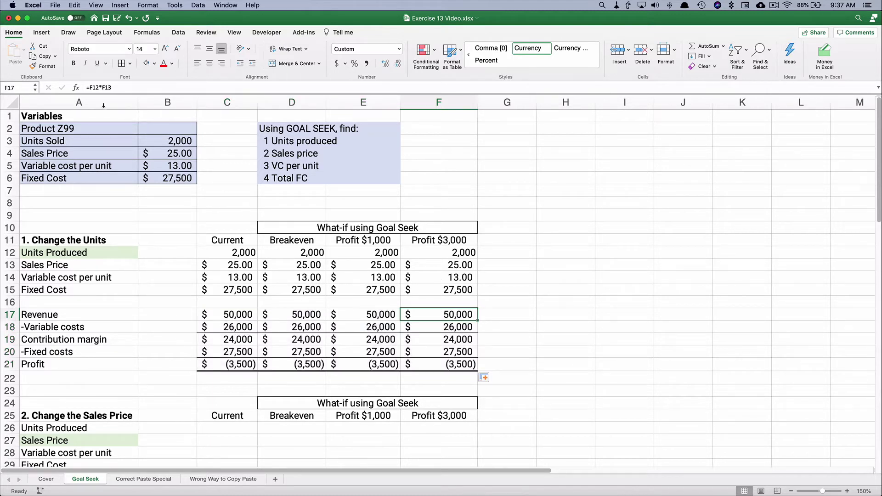
key(F2)
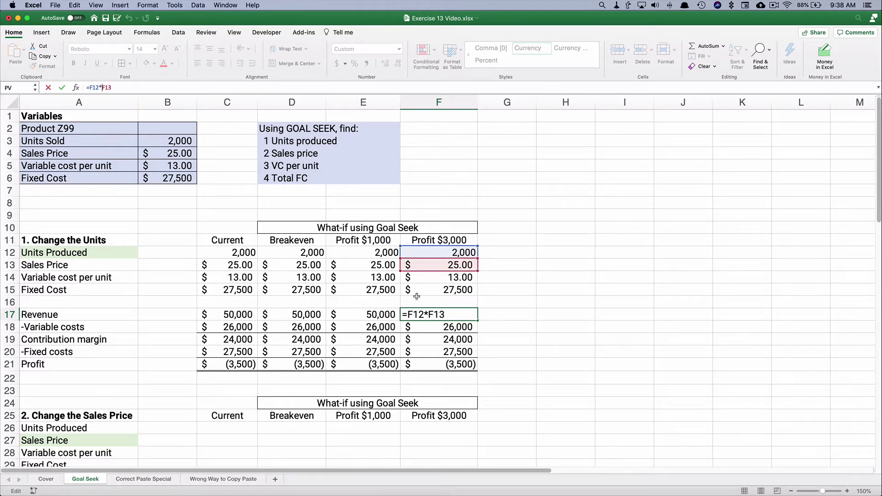
key(Escape)
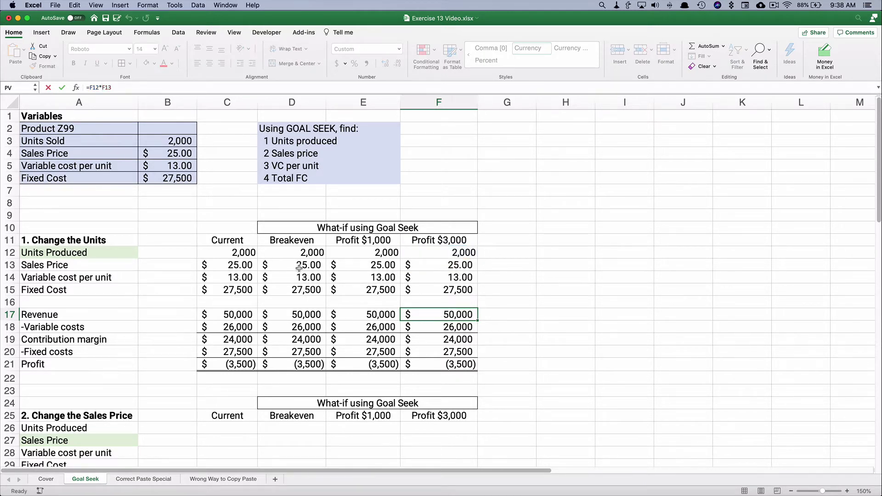
- Replace the linked Units Produced formulas in D12, E12 and F12 with the constant 0
drag(302, 253, 308, 290)
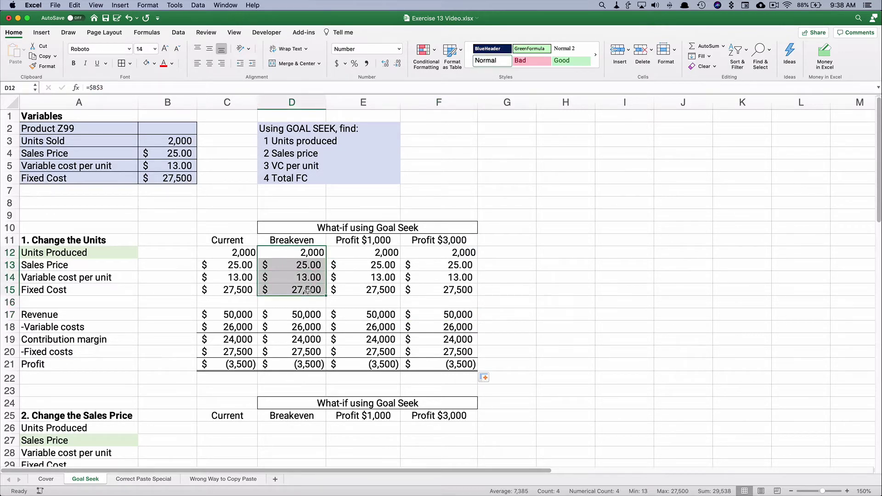
click(303, 253)
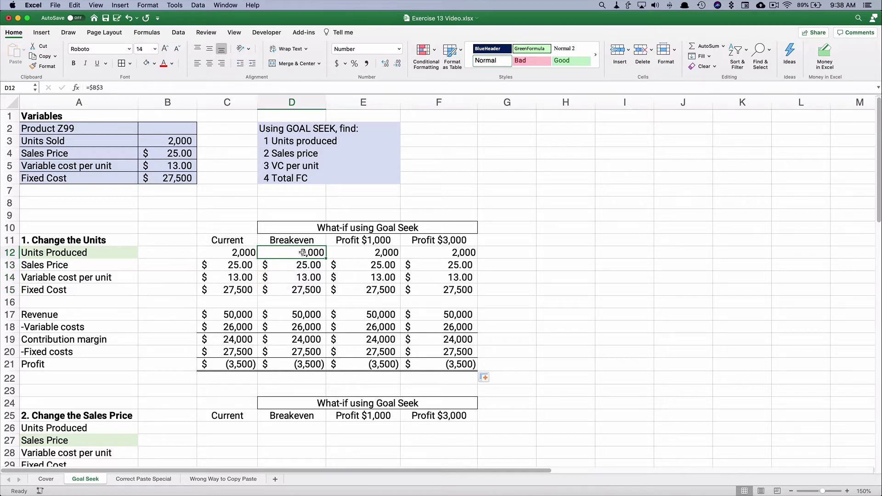
text(0)
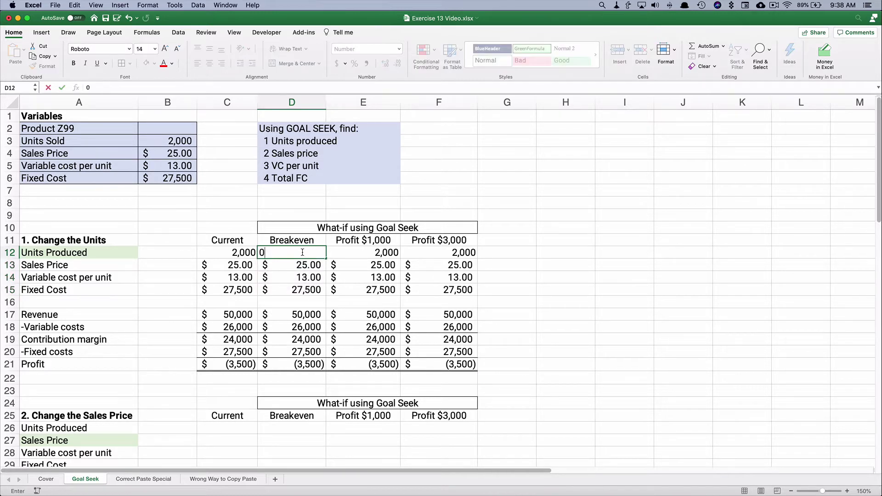
click(396, 253)
text(0)
click(442, 253)
text(0)
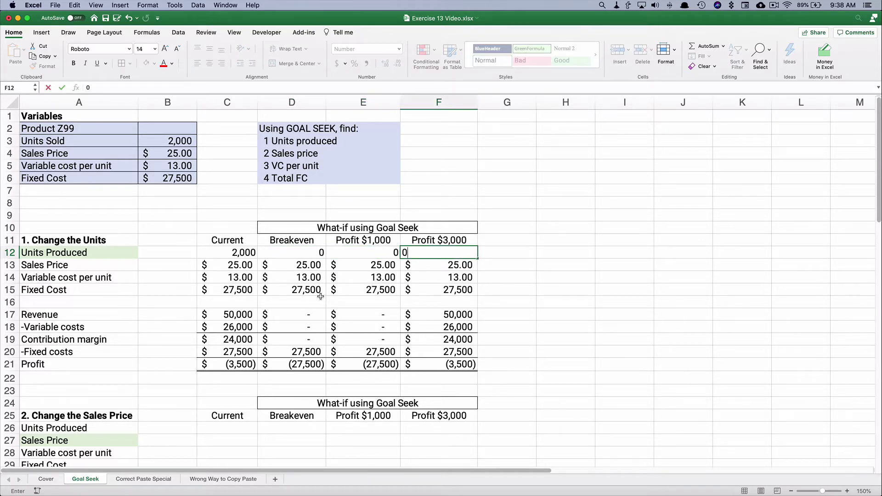
key(Return)
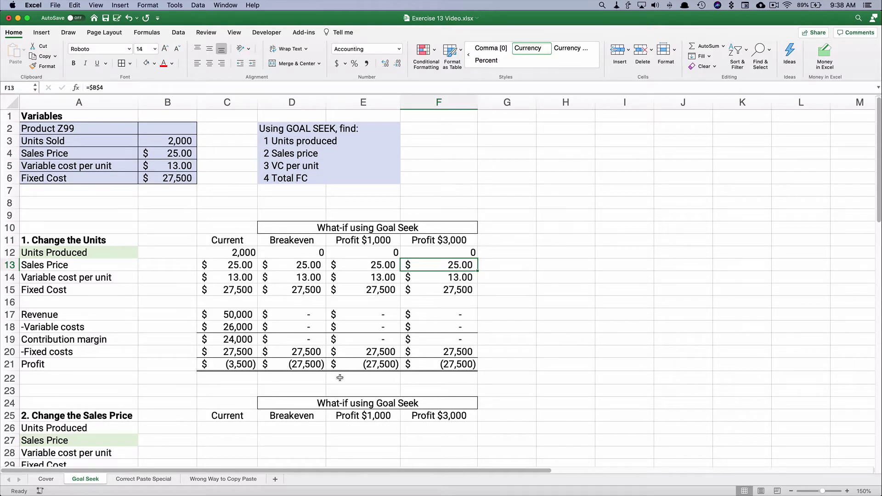
- Try 2000, 2100 and 2200 units by hand in the Breakeven cell D12 and reset it to 0
click(303, 255)
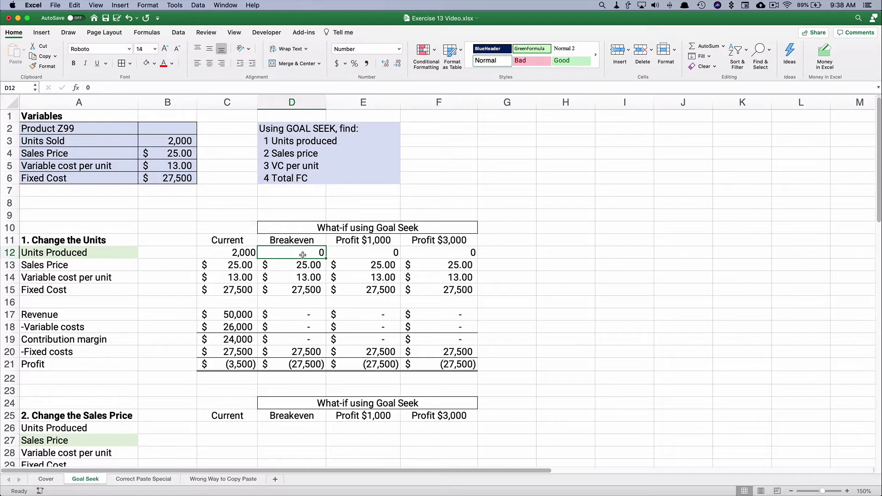
text(2000)
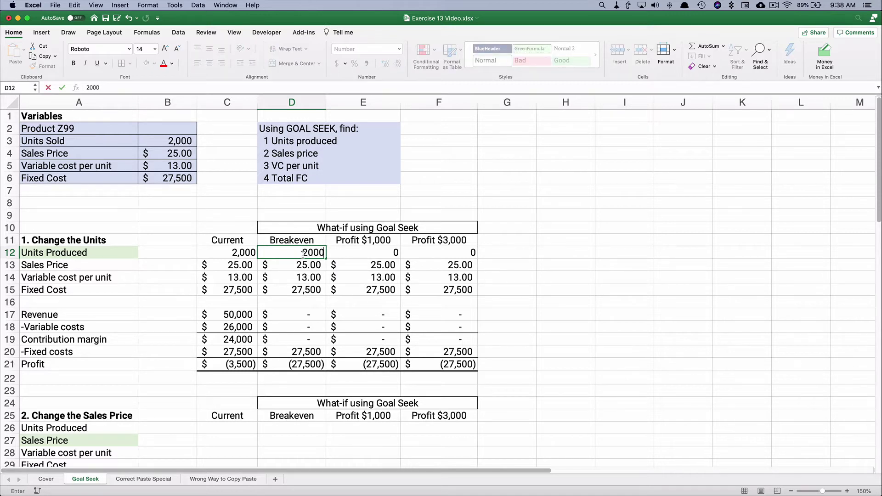
key(super+Return)
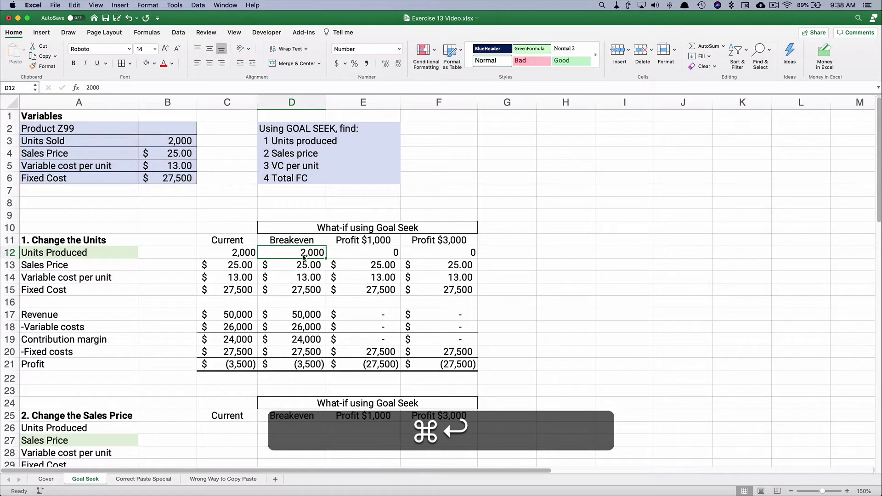
text(2100)
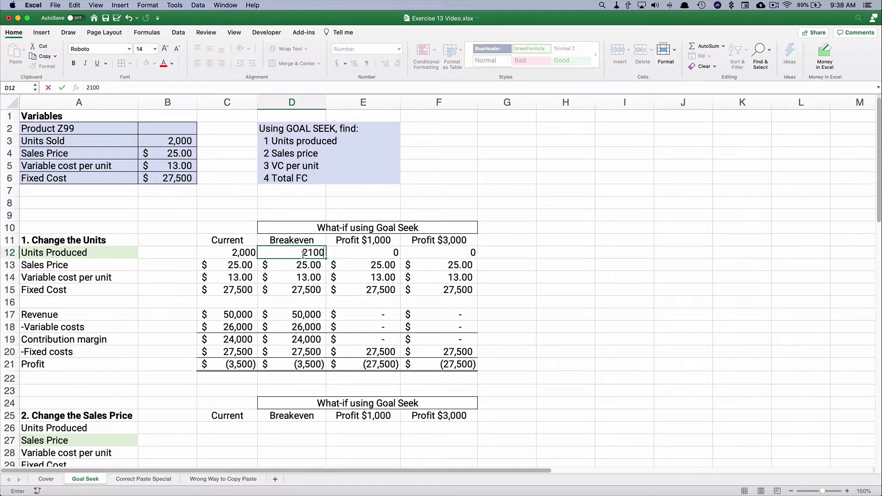
key(super+0)
key(super+Return)
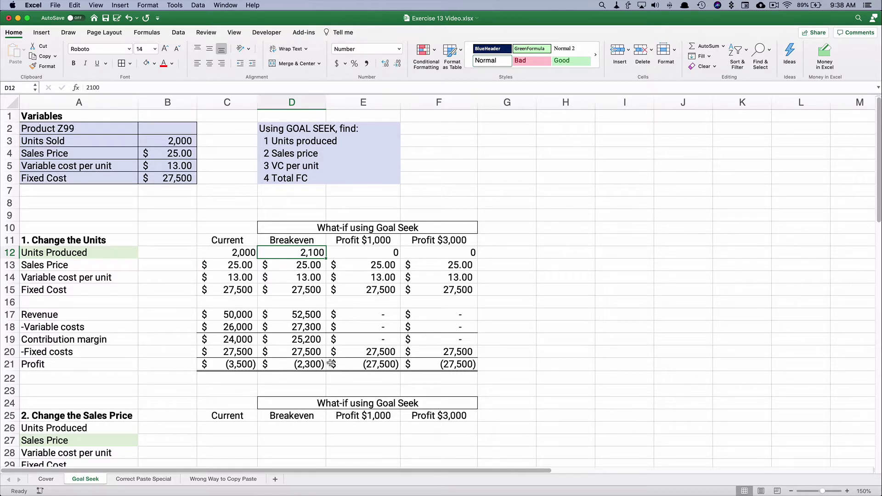
text(2200)
key(super+Return)
text(0)
key(Return)
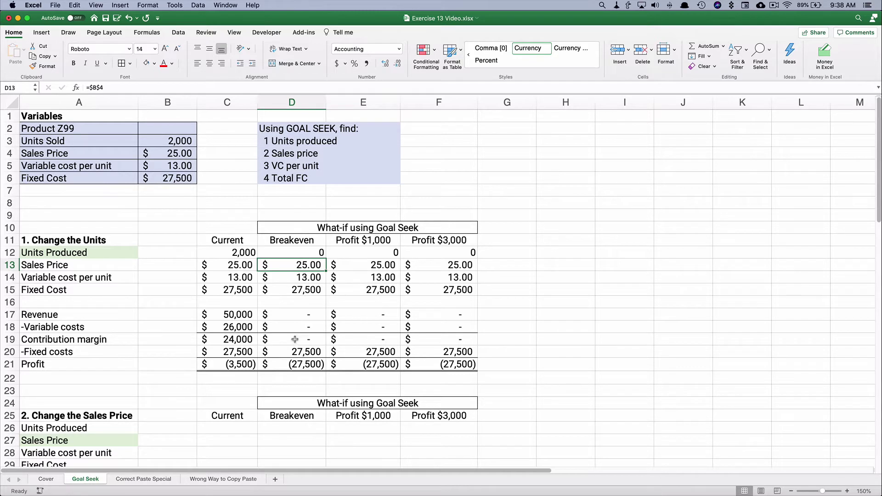
- Start Goal Seek for the Breakeven column with the profit cell D21 as the set cell
click(301, 253)
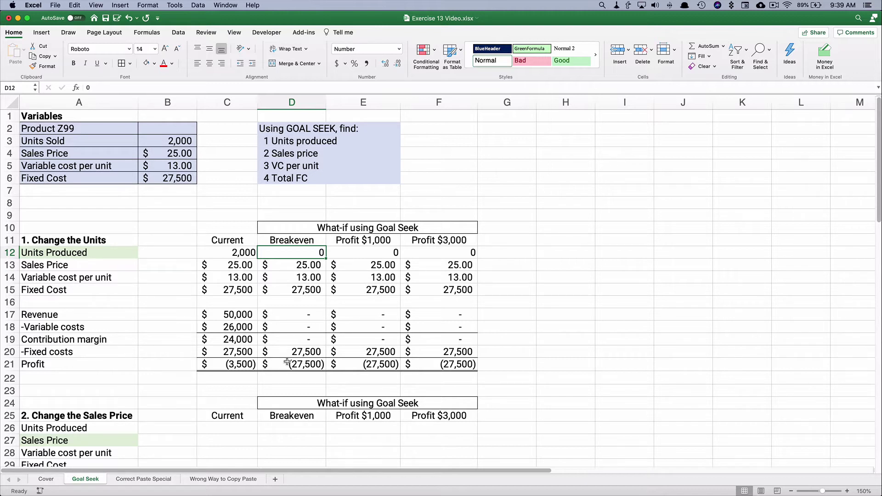
click(237, 369)
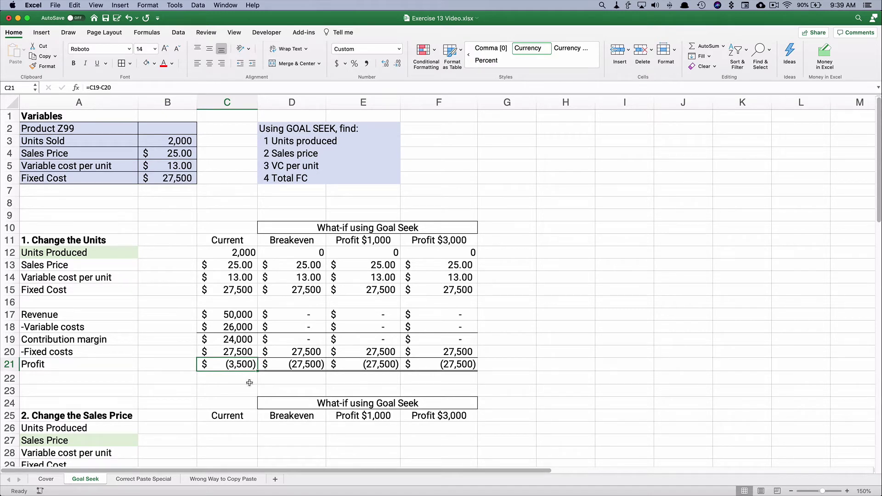
click(293, 252)
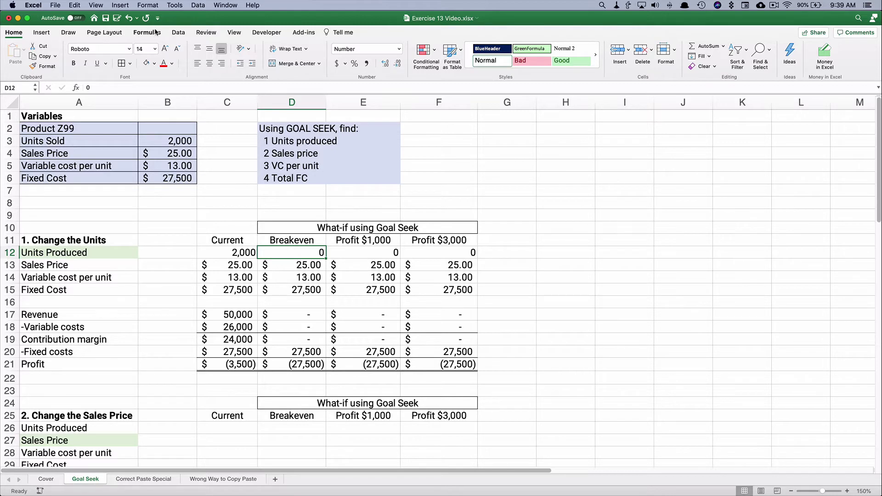
click(180, 33)
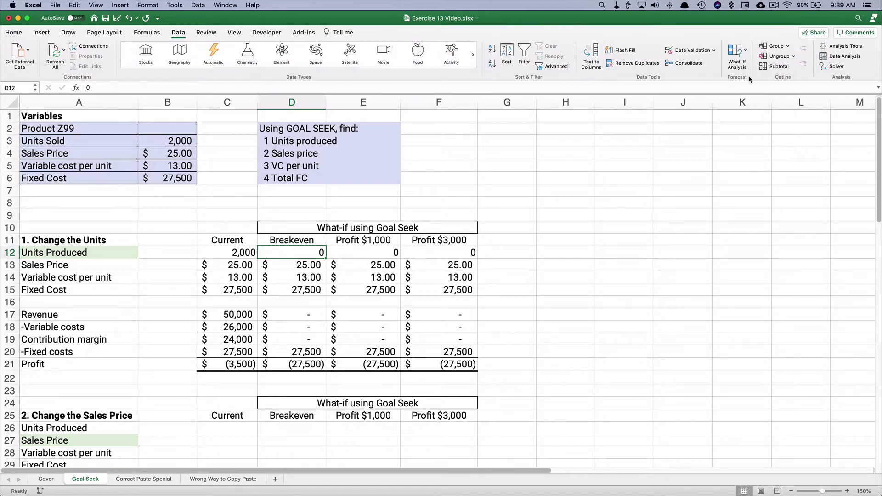
click(745, 53)
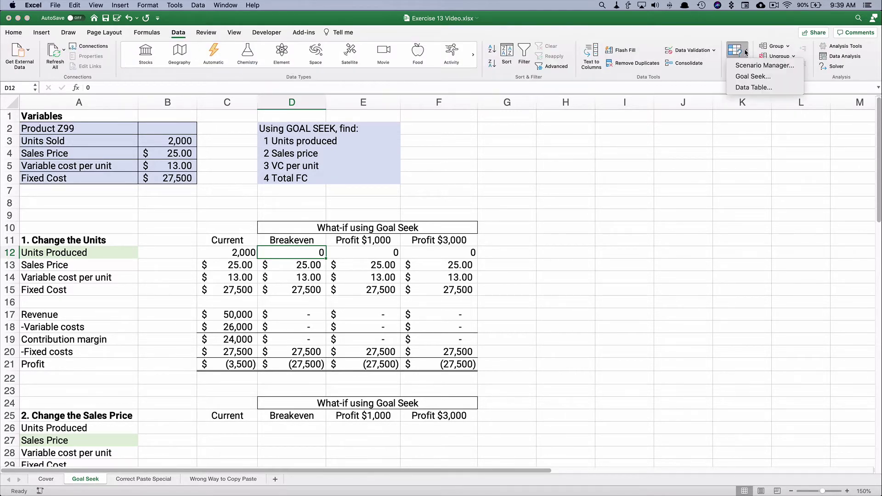
click(754, 76)
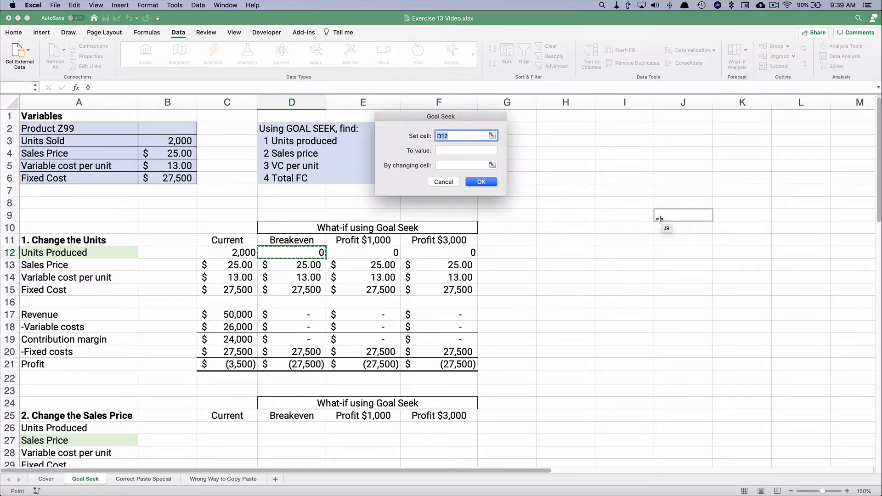
drag(432, 118, 559, 214)
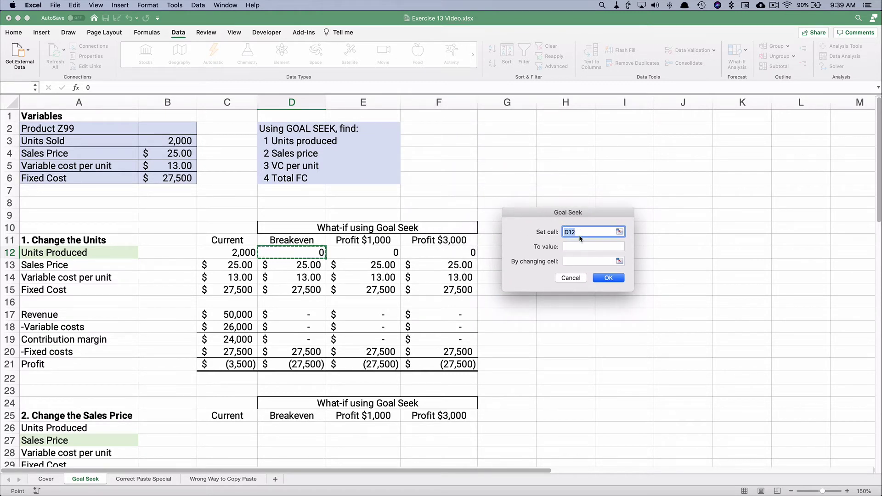
click(302, 365)
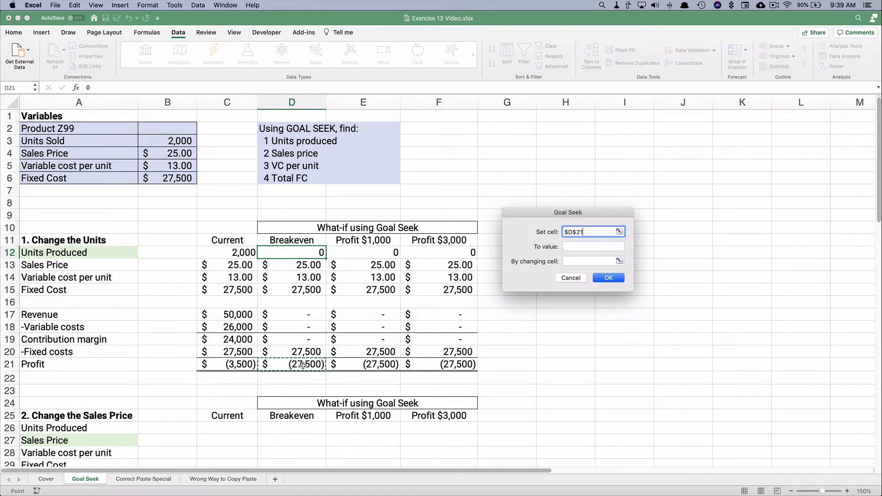
- Seek a target value of 0 by changing the Breakeven units in D12 and accept the solution
click(572, 247)
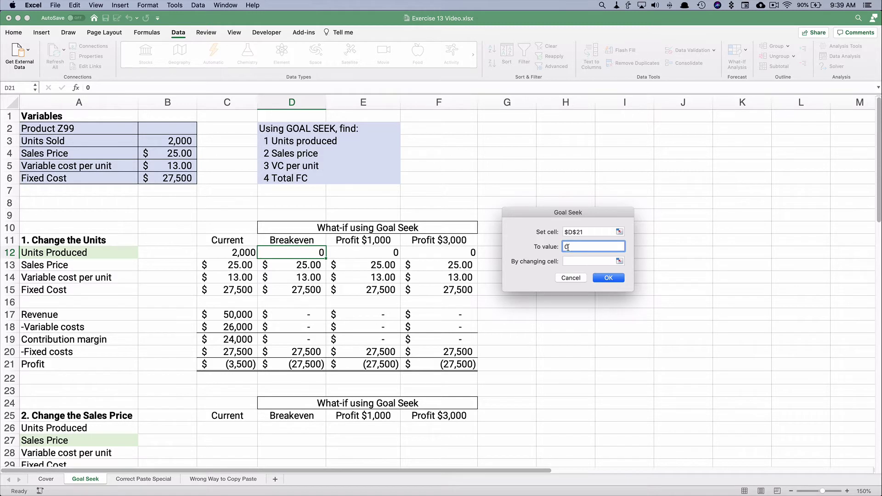
text(0)
click(573, 262)
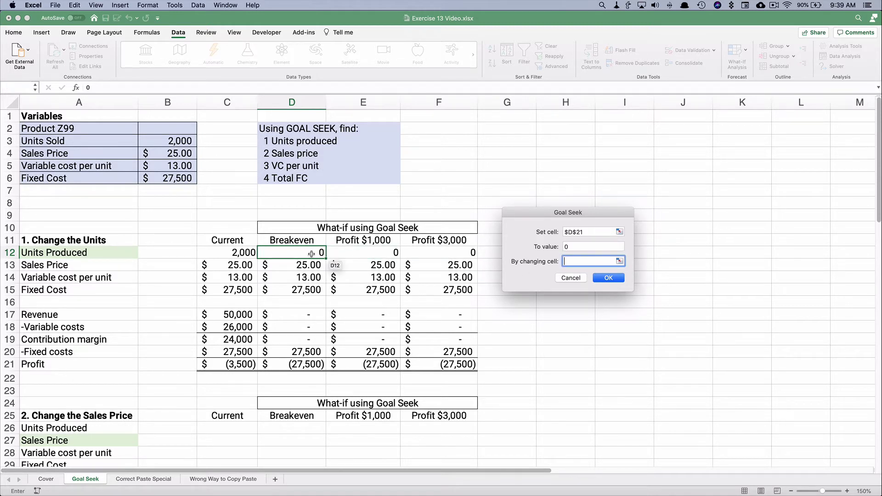
click(309, 254)
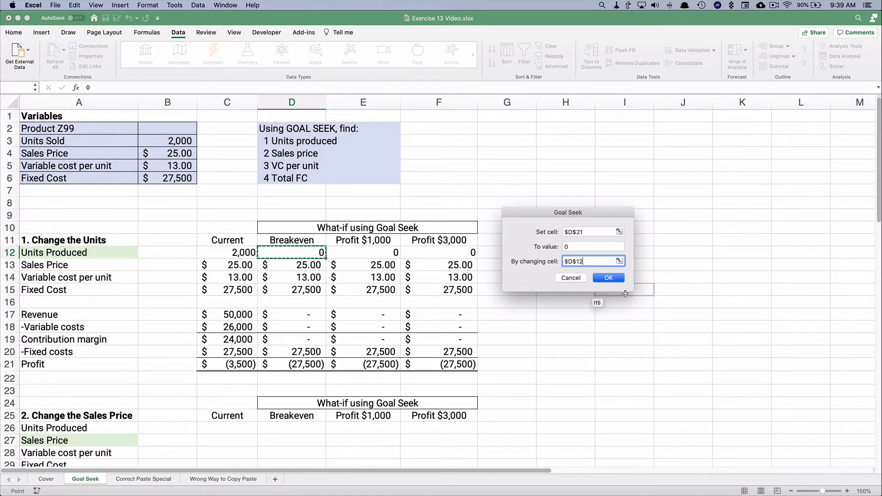
click(608, 278)
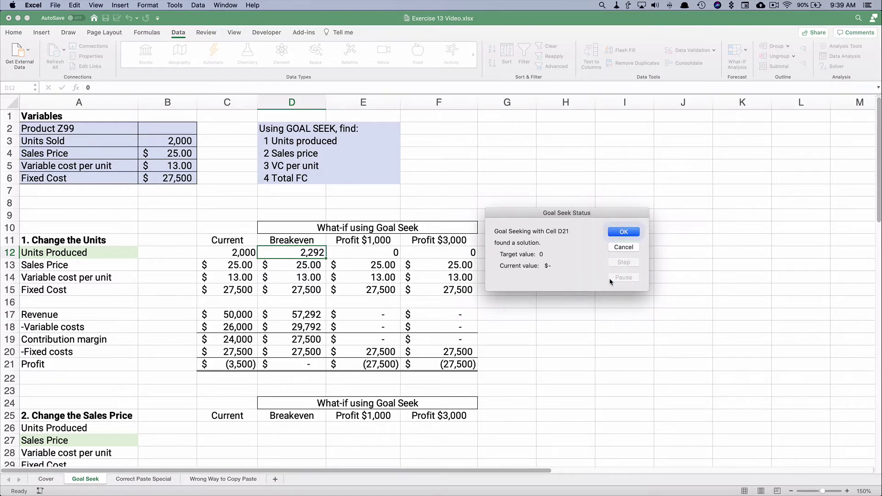
click(624, 232)
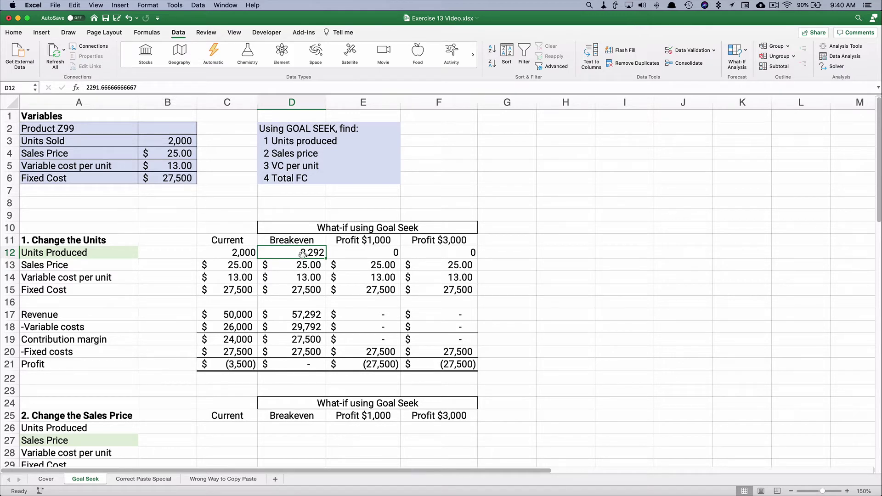
- Use Goal Seek to bring the profit in E21 to 1000 by changing the units in E12, and accept the solution
click(370, 249)
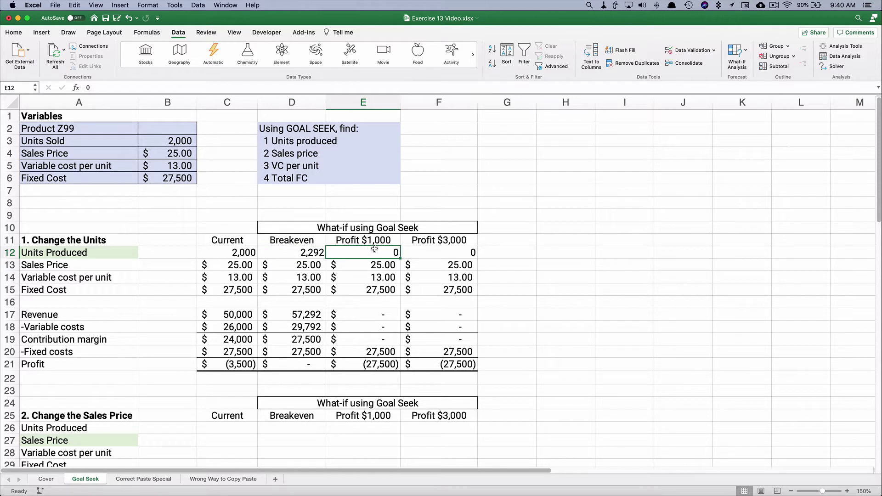
click(745, 51)
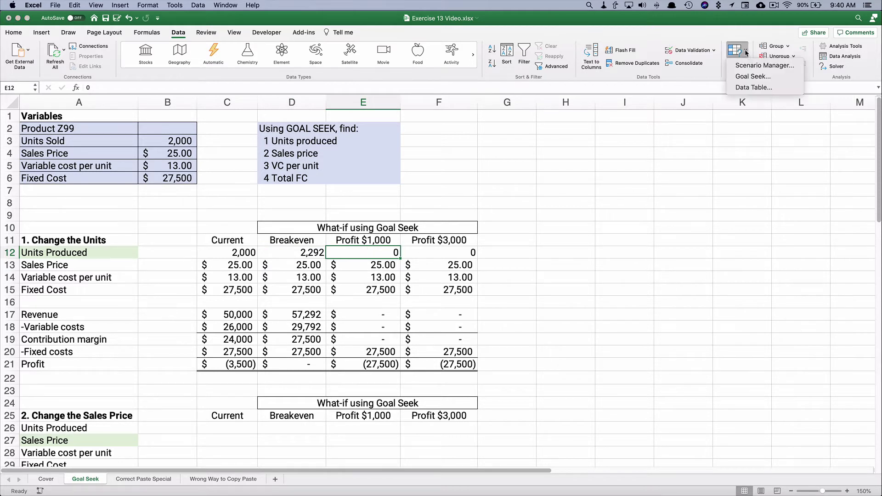
click(755, 77)
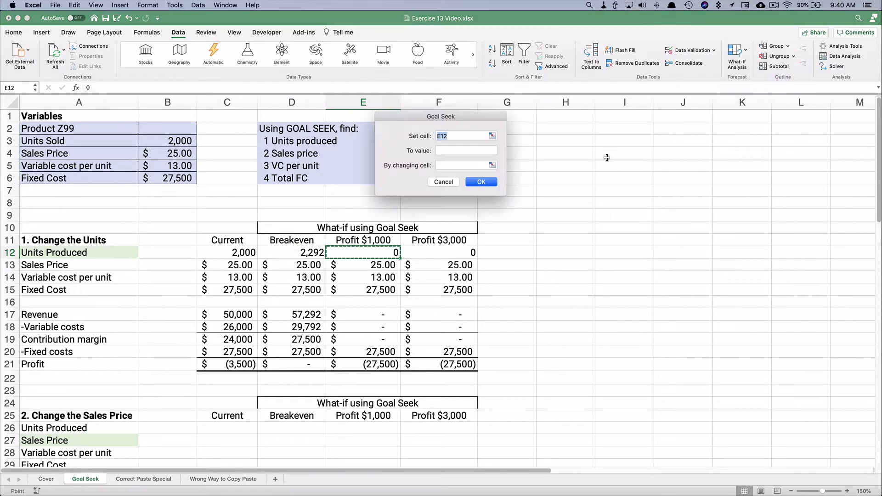
click(366, 364)
click(442, 151)
text(1000)
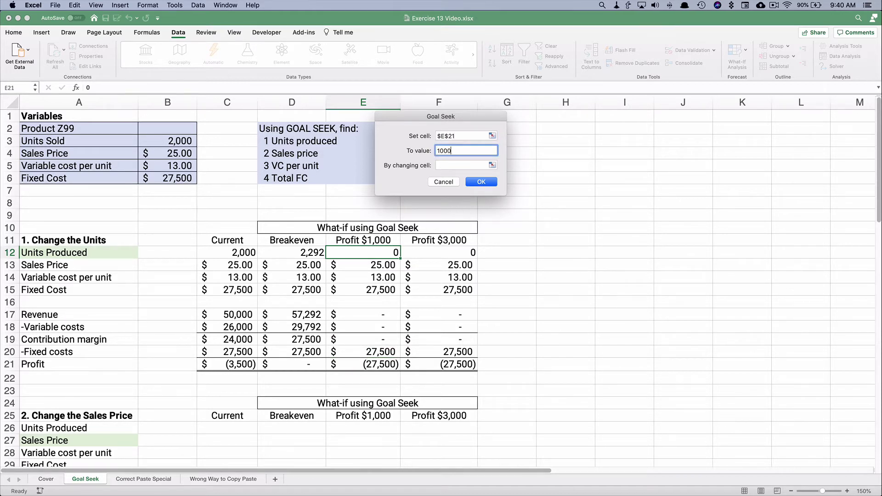
click(440, 164)
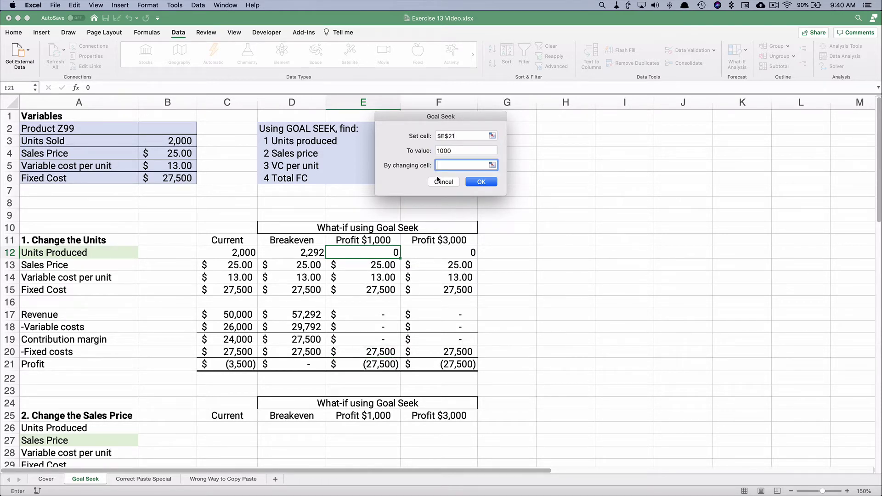
click(386, 251)
click(475, 182)
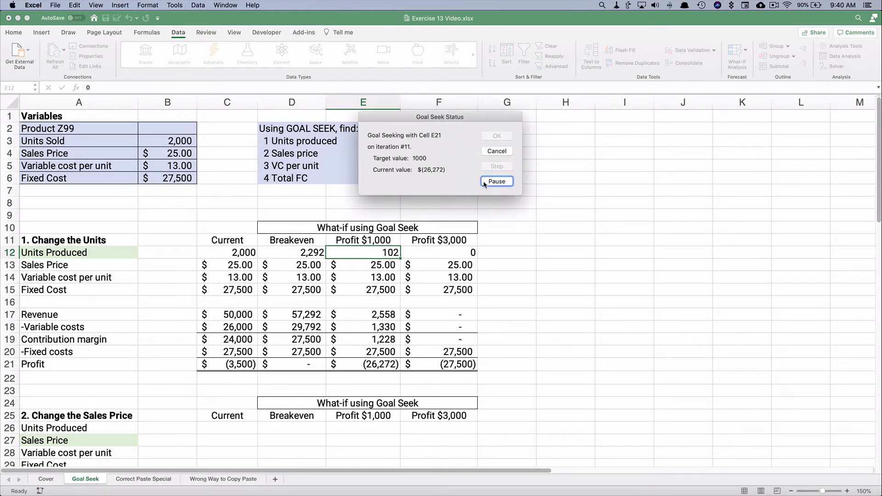
click(497, 137)
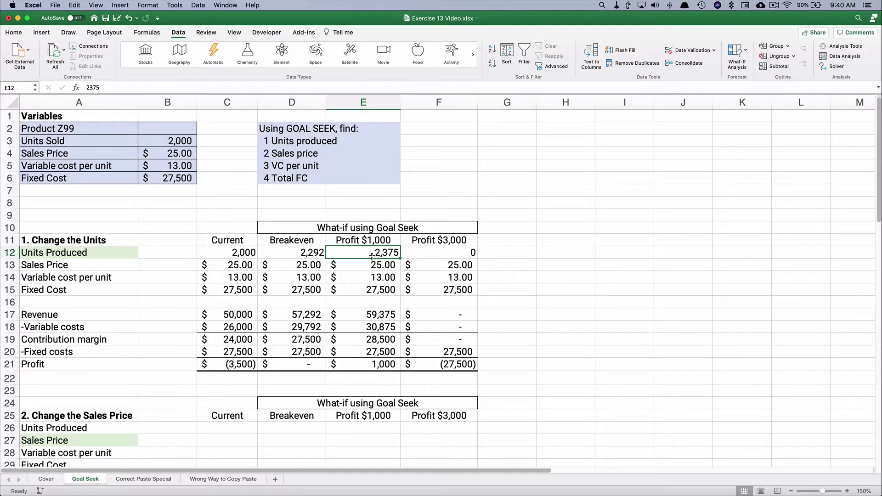
- Use Goal Seek to bring the profit in F21 to 3000 by changing the units in F12, and accept the solution
click(431, 252)
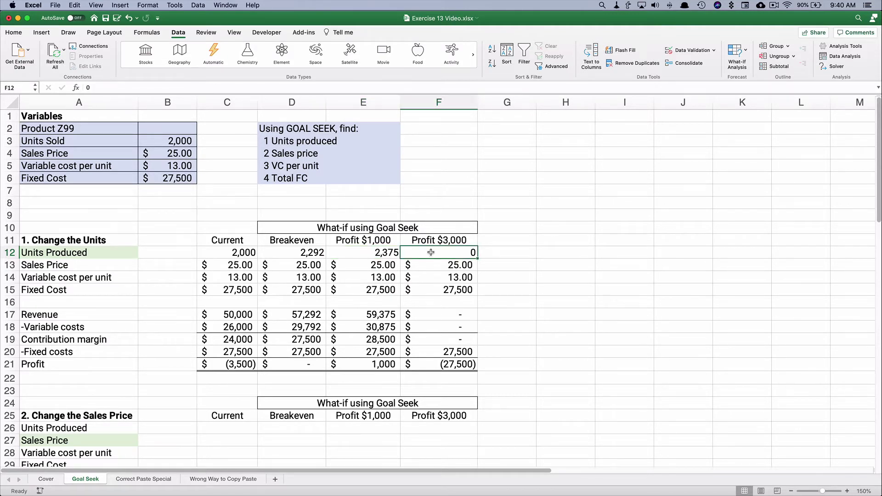
click(745, 53)
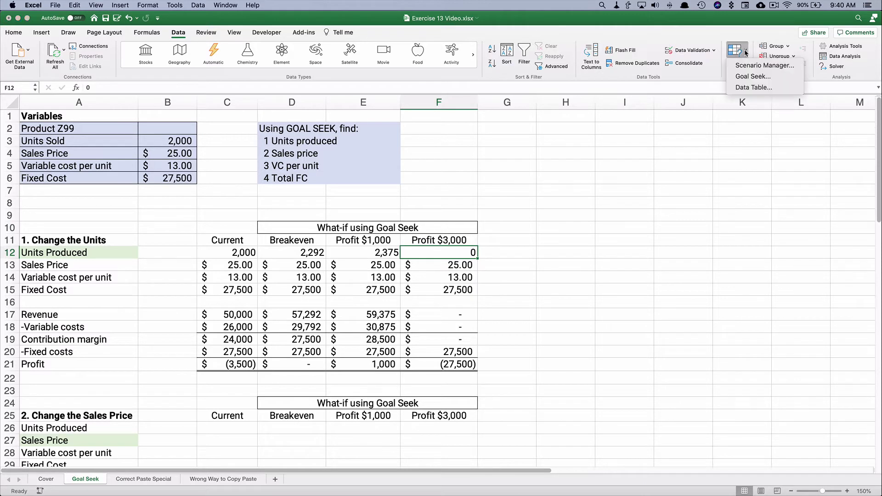
click(750, 77)
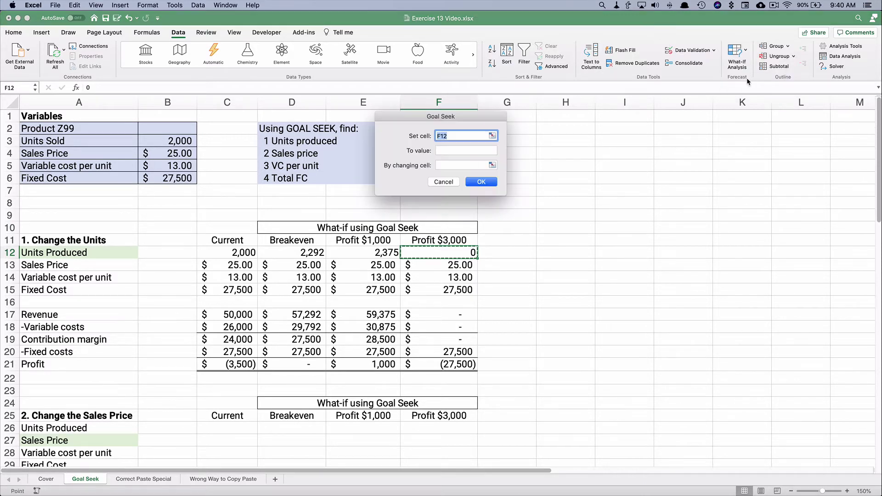
click(428, 359)
click(444, 151)
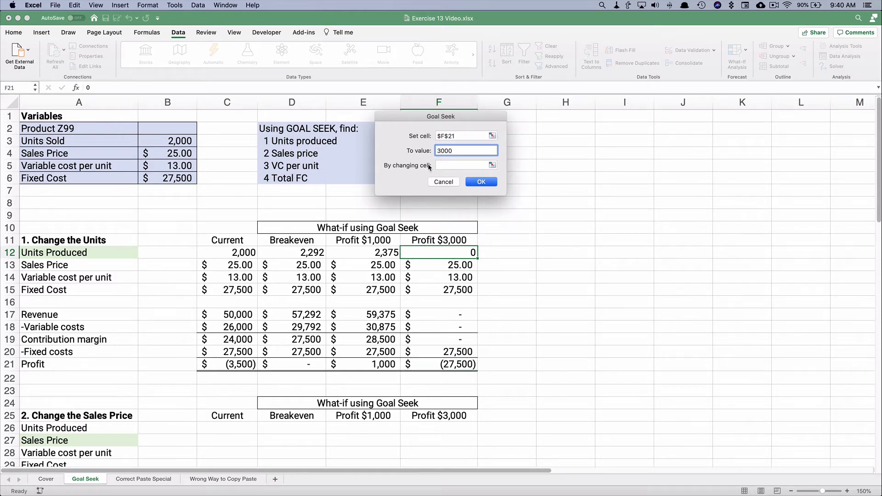
click(442, 165)
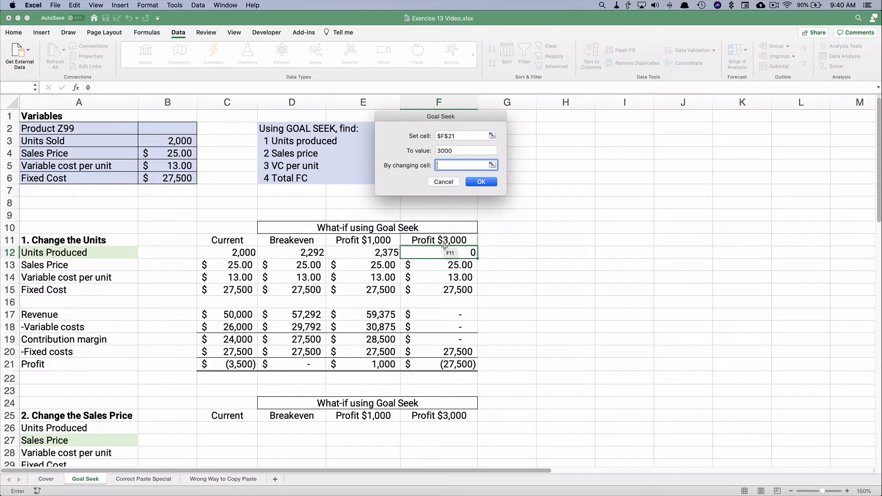
click(446, 253)
click(476, 183)
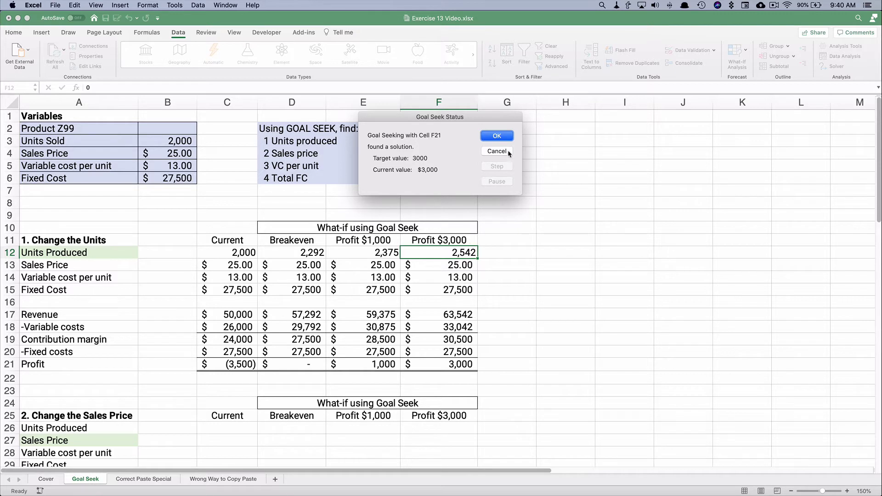
click(504, 136)
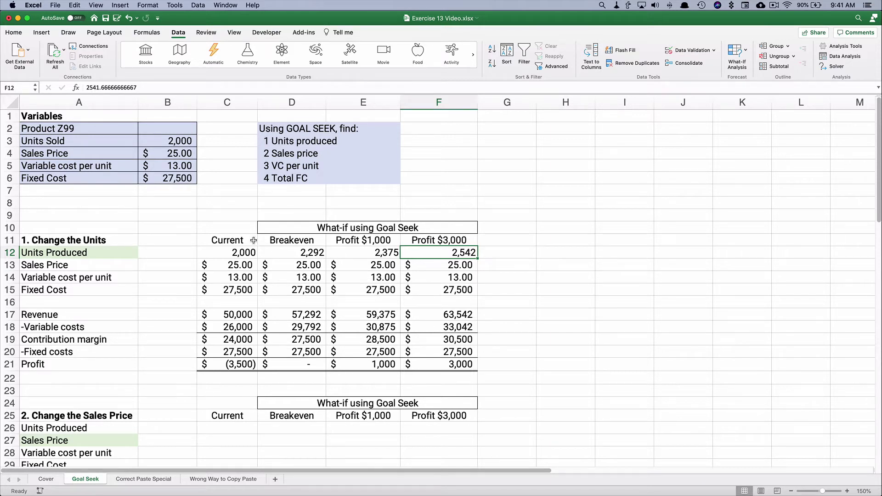
- Shade the solved units in D12:F12 with the light green fill used on the Units Produced label
drag(271, 254, 422, 256)
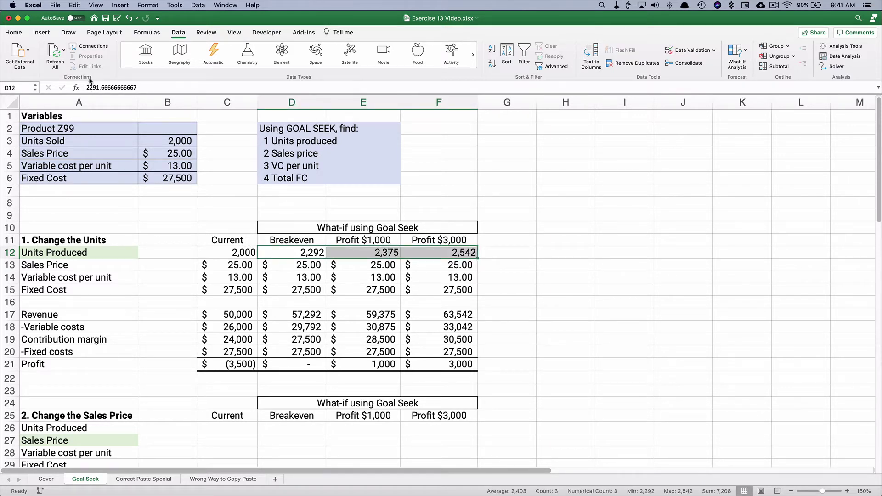
click(13, 33)
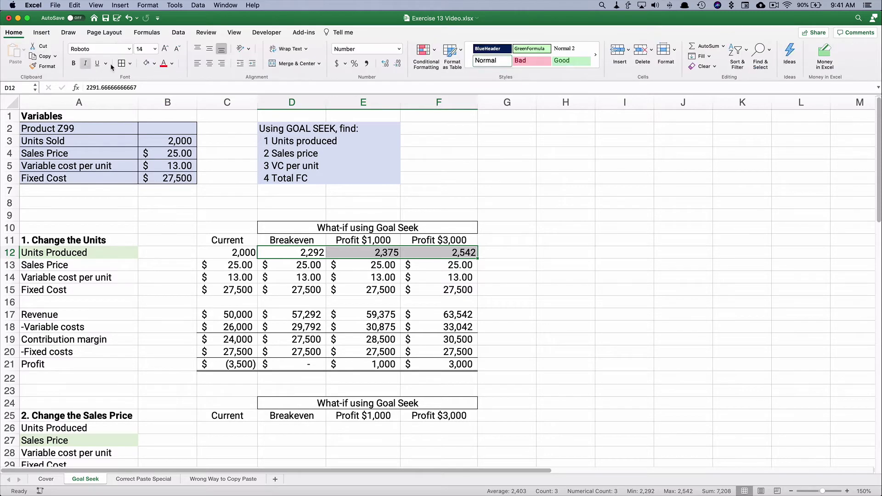
click(155, 64)
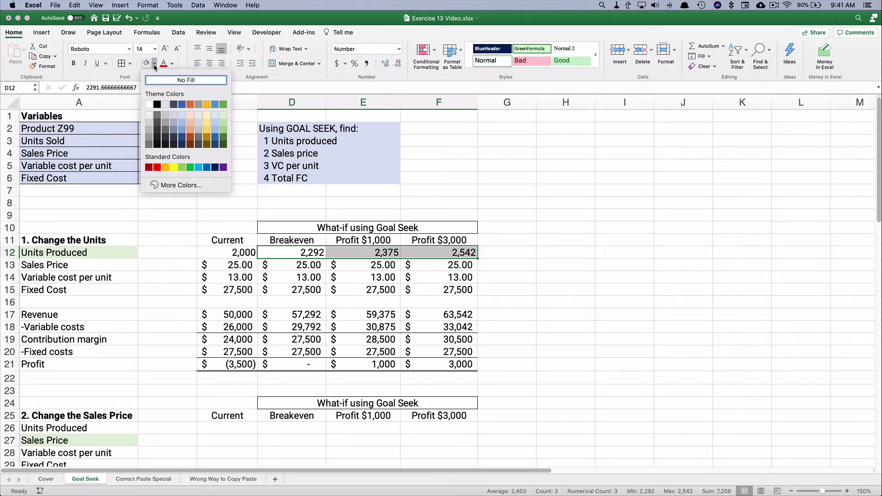
click(223, 114)
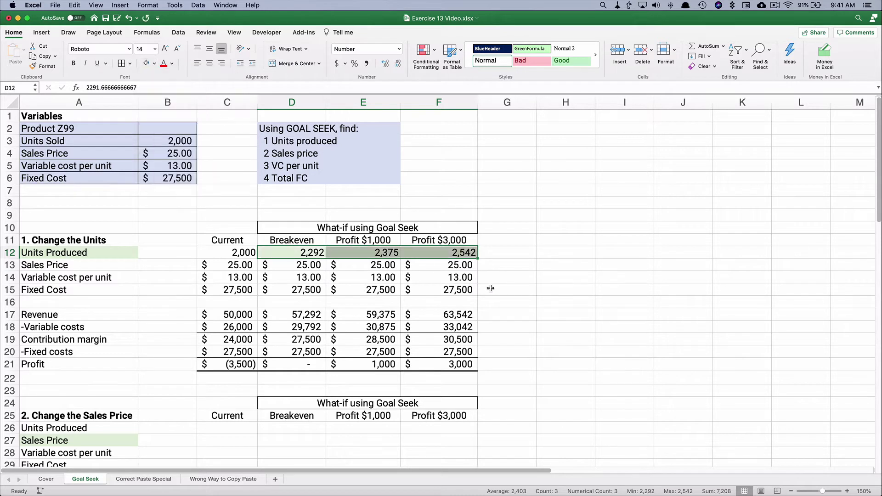
click(499, 290)
- Examine the solved units in D12 and E12 and the profit cells D21, E21 and F21 of the Change the Units table
click(322, 252)
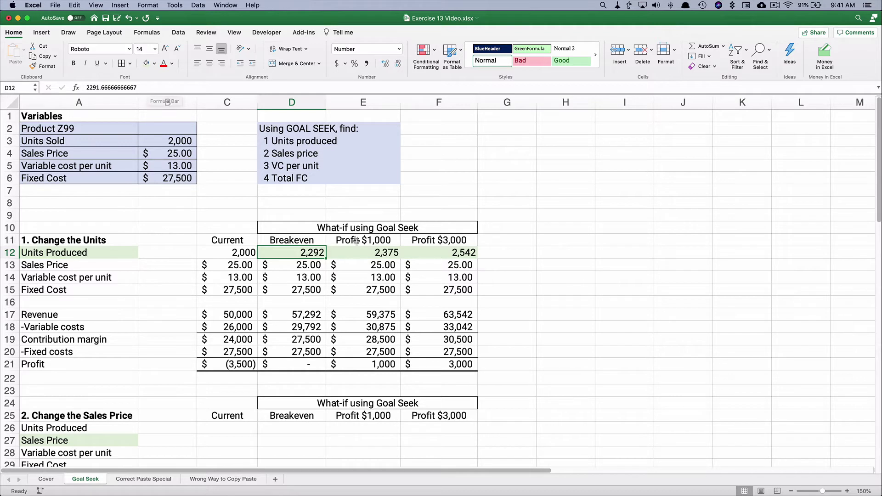
click(372, 256)
double_click(372, 256)
key(Return)
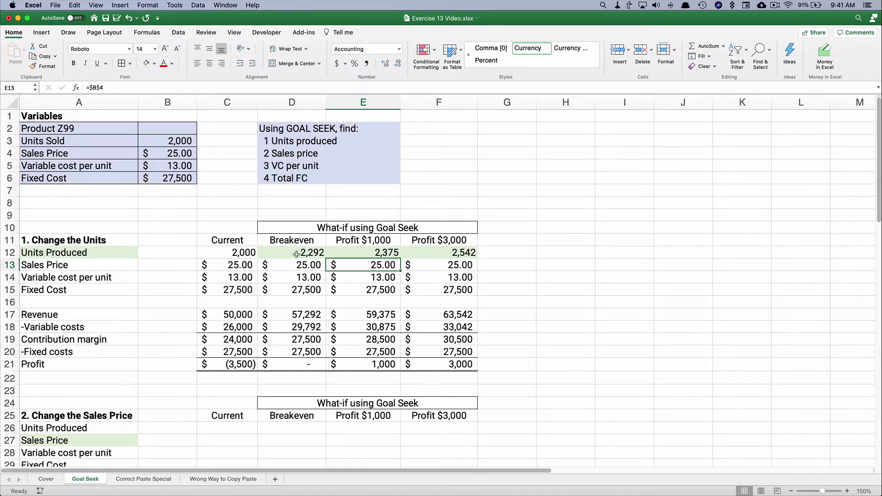
click(301, 364)
click(361, 364)
click(444, 366)
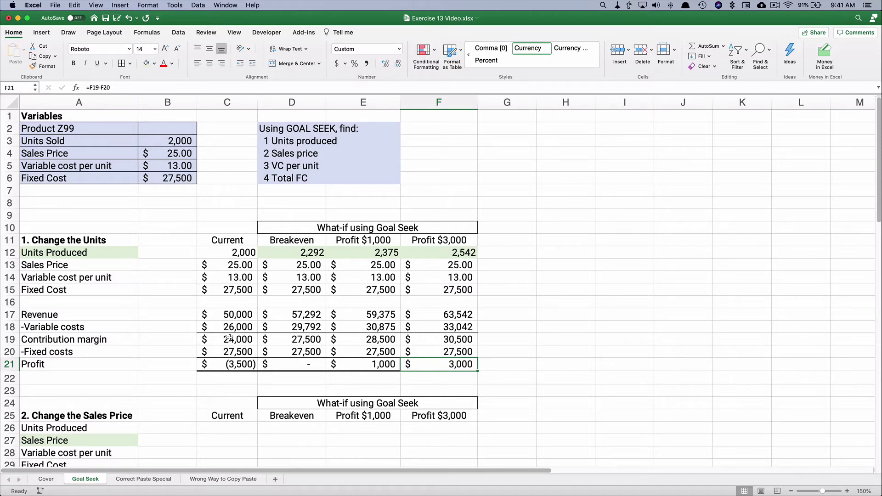
- Copy the Change the Units figures in C12:F21 into the Change the Sales Price table starting at C26
scroll(303, 393, down, 3)
drag(213, 177, 431, 288)
key(super+c)
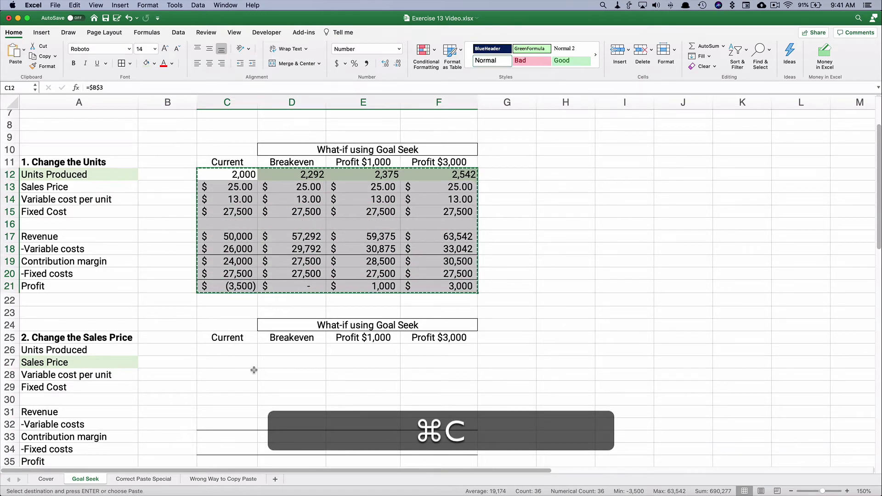
click(228, 351)
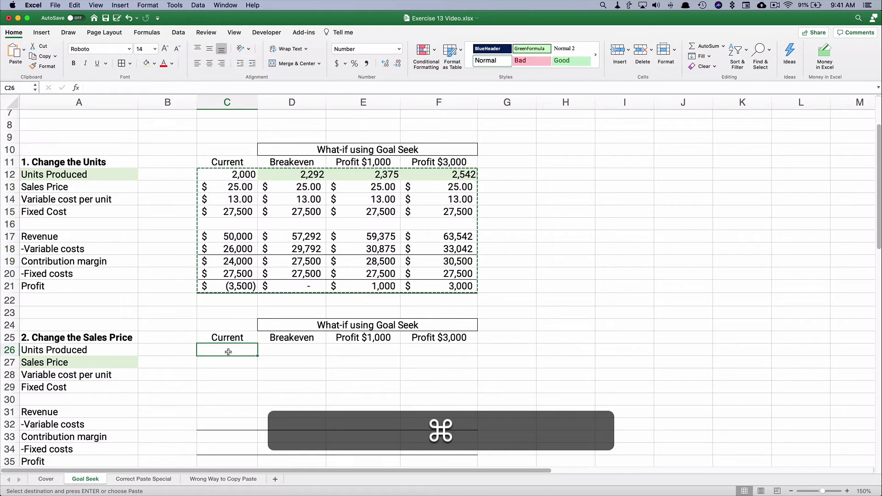
key(super+v)
scroll(246, 372, down, 5)
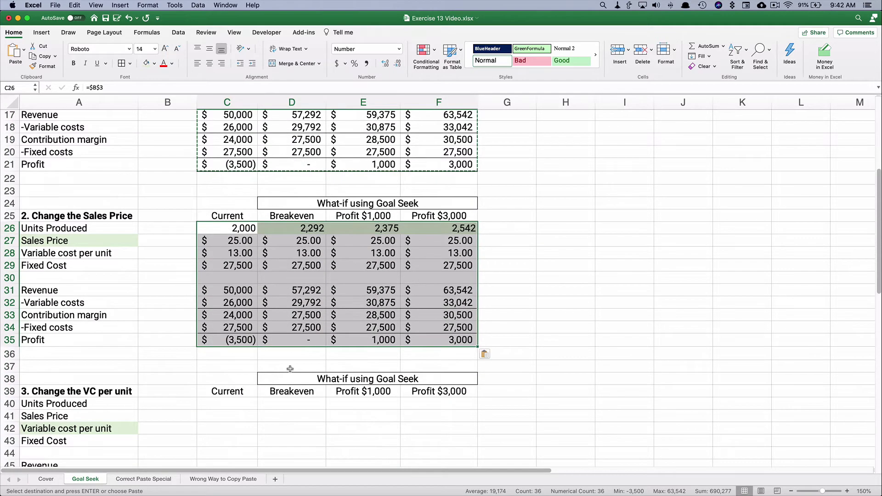
- Fill the current Units Produced formula from C26 across to F26 in the Change the Sales Price table
click(300, 229)
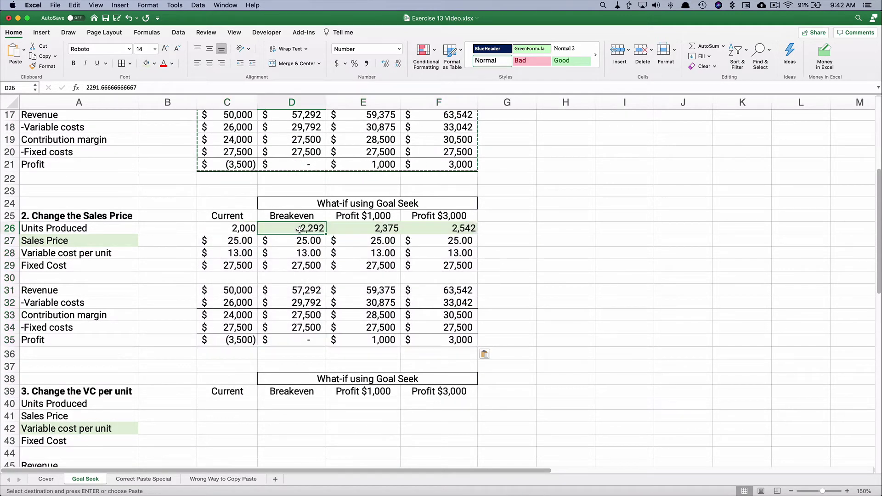
click(239, 228)
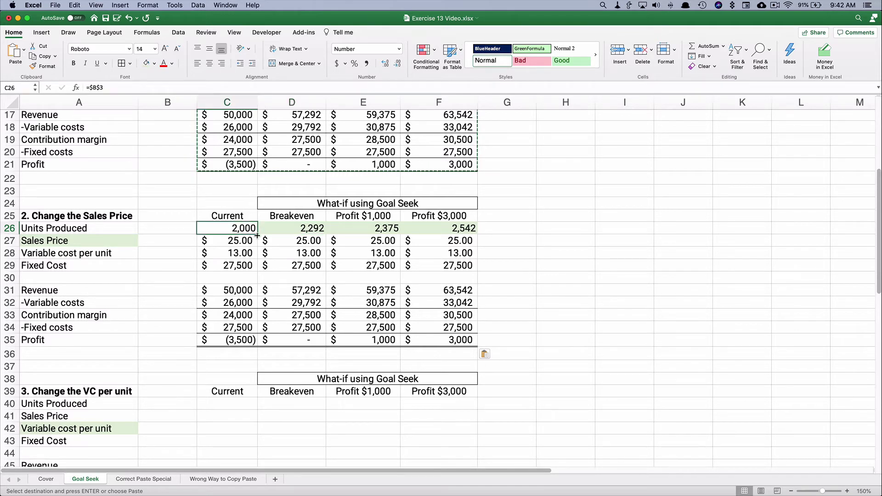
drag(258, 234, 454, 229)
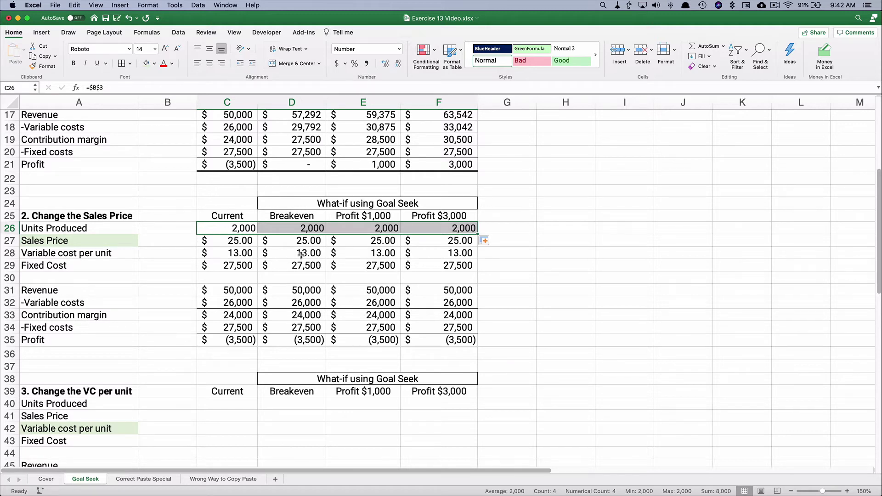
- Set the Breakeven, Profit $1,000 and Profit $3,000 sales prices in D27, E27 and F27 to 0
click(292, 241)
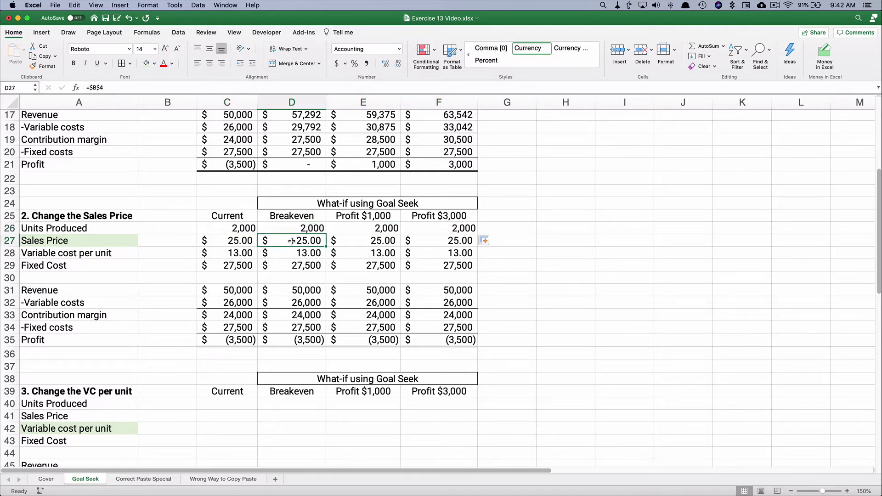
text(0)
click(368, 241)
text(0)
click(442, 239)
text(0)
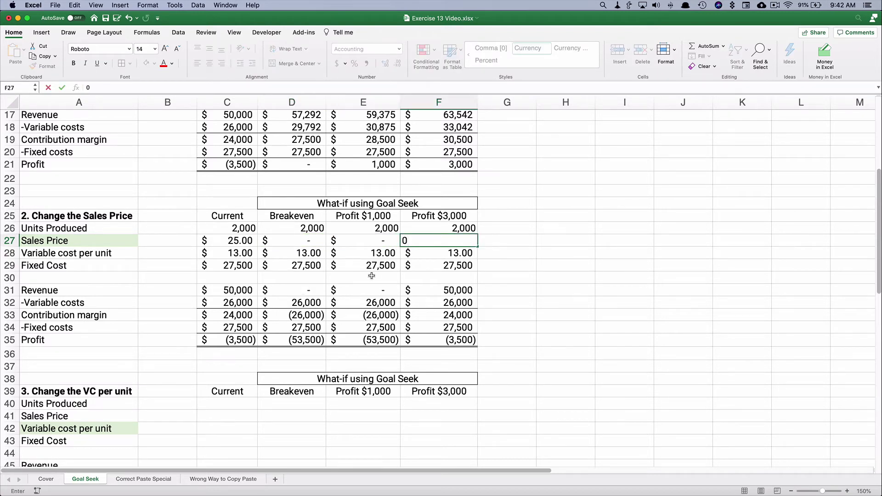
key(Return)
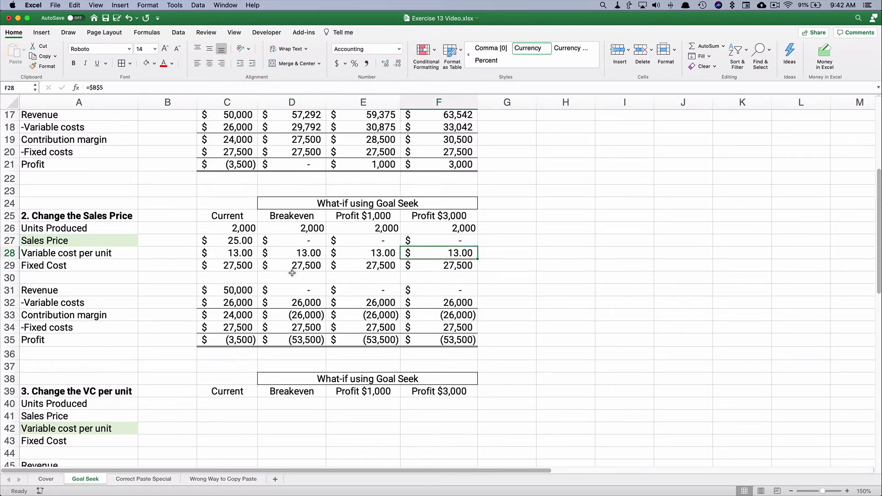
- Use Goal Seek to bring the Breakeven profit in D35 to 0 by changing the sales price in D27, and accept the solution
scroll(303, 271, up, 3)
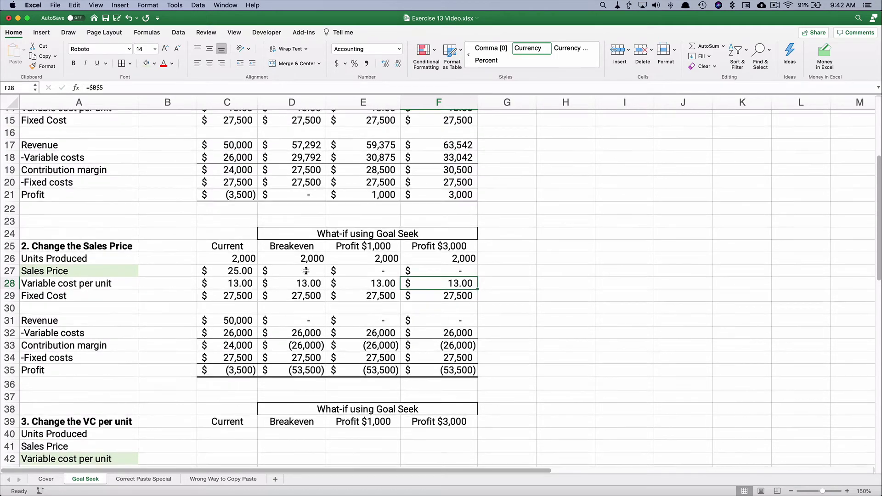
scroll(305, 271, up, 3)
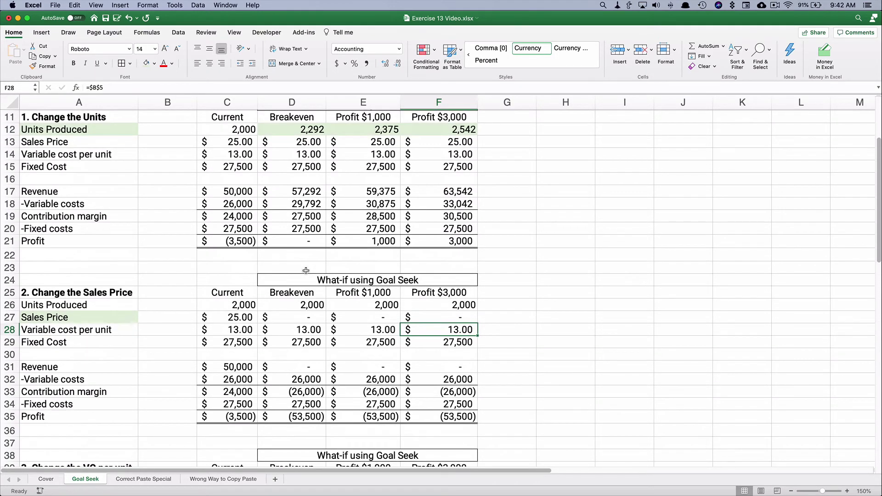
scroll(303, 269, down, 3)
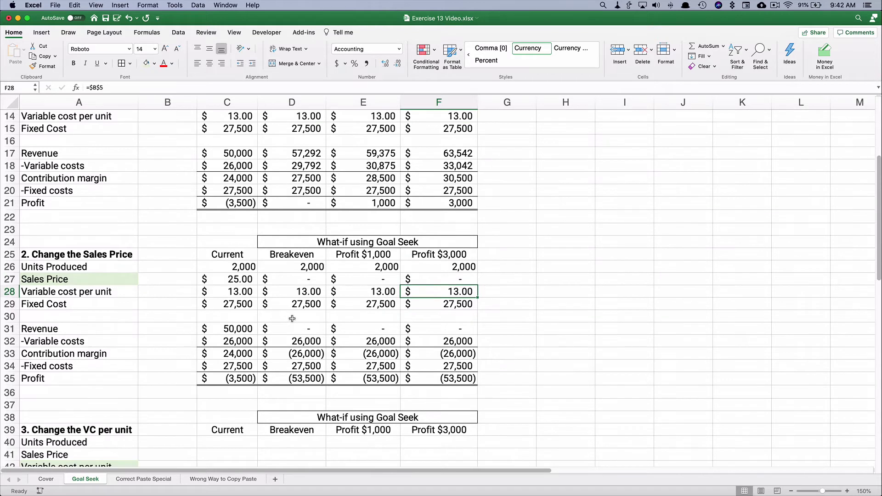
click(290, 280)
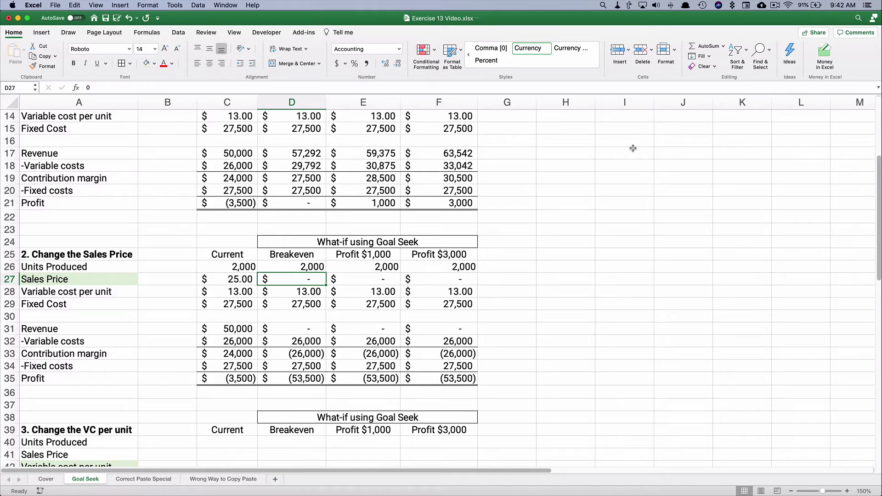
click(179, 33)
click(746, 54)
click(748, 77)
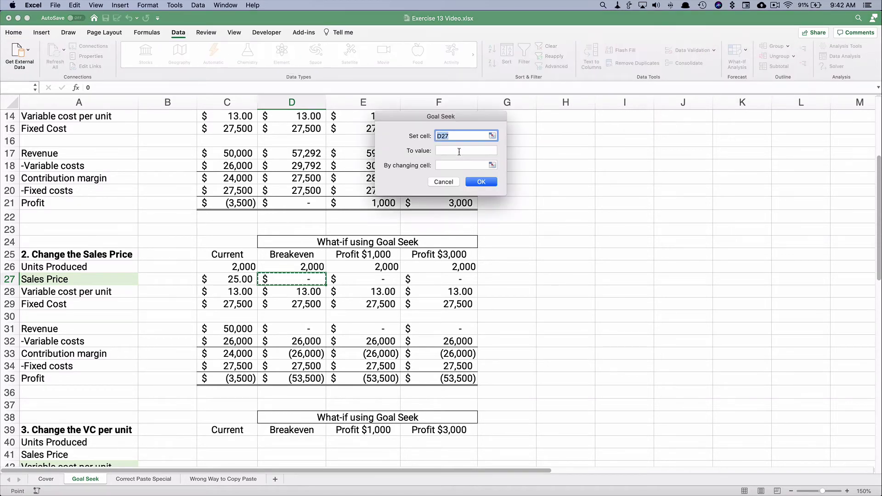
click(285, 380)
click(447, 150)
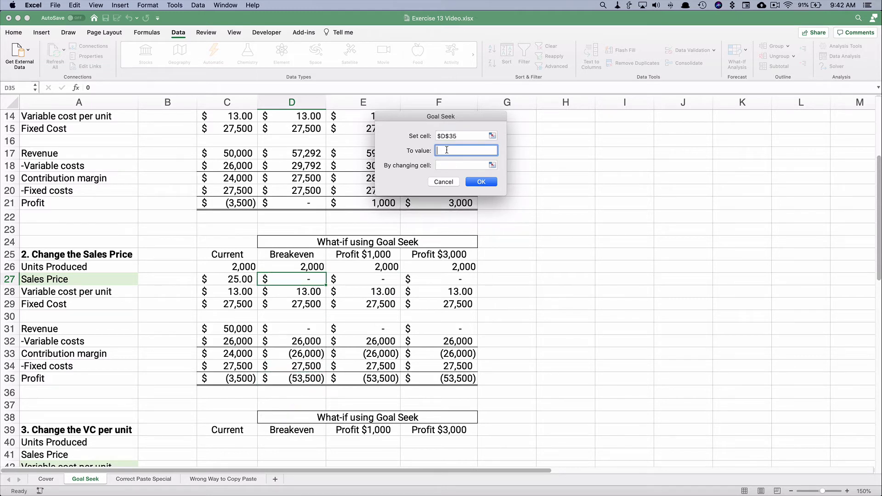
click(441, 167)
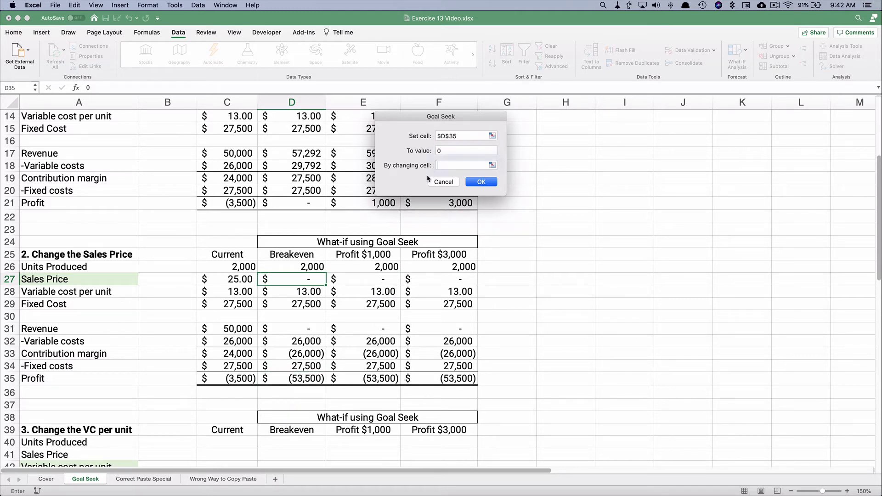
click(295, 281)
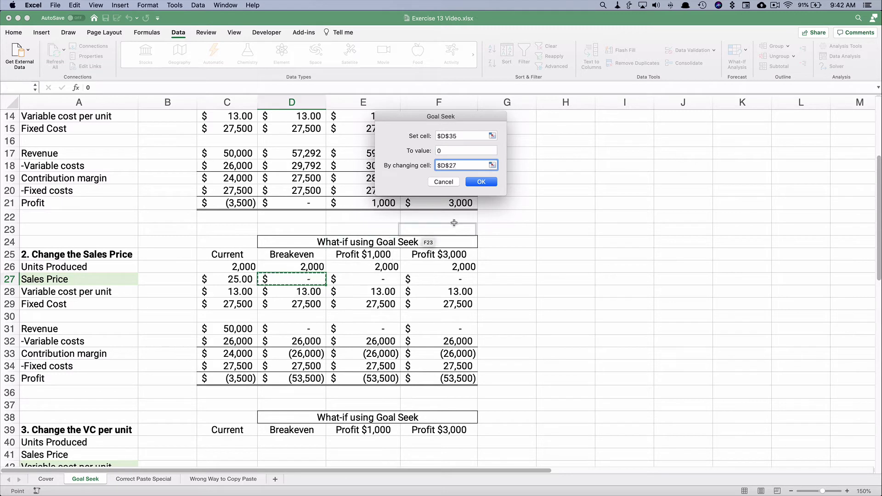
click(481, 183)
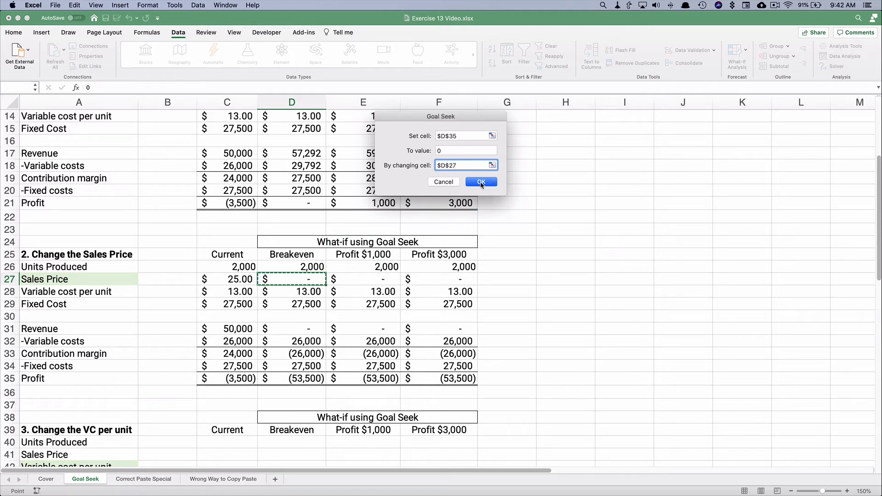
click(482, 183)
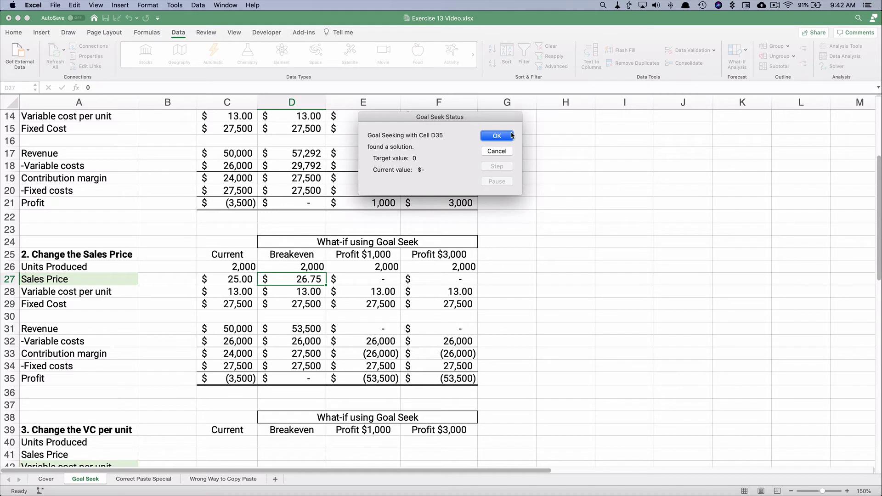
click(497, 136)
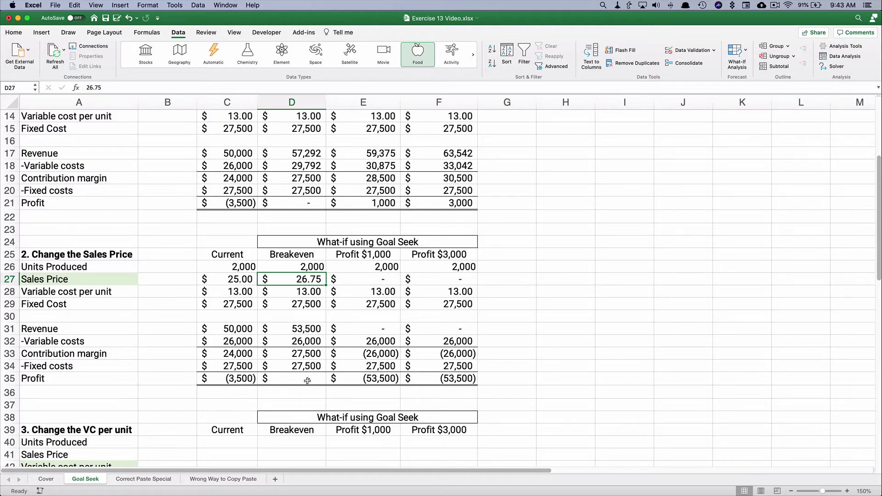
- Use Goal Seek to bring the Profit $1,000 profit in E35 to 1000 by changing the sales price in E27, and accept the solution
click(367, 280)
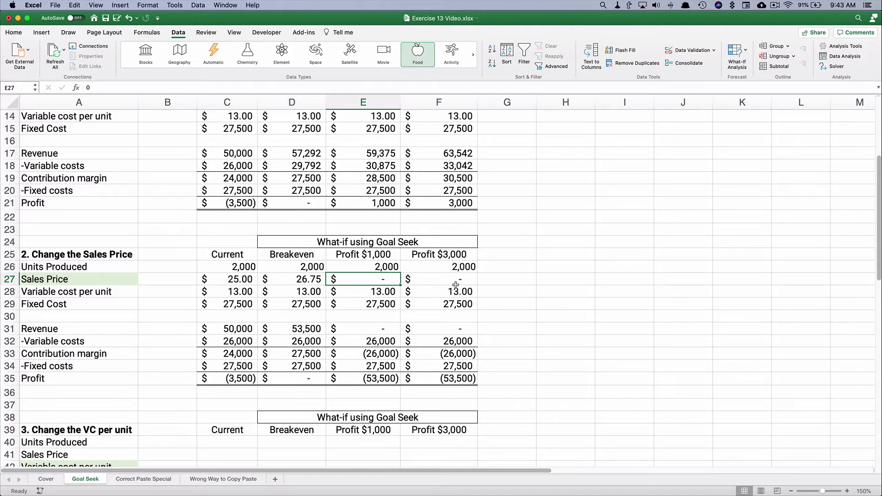
click(742, 64)
click(752, 75)
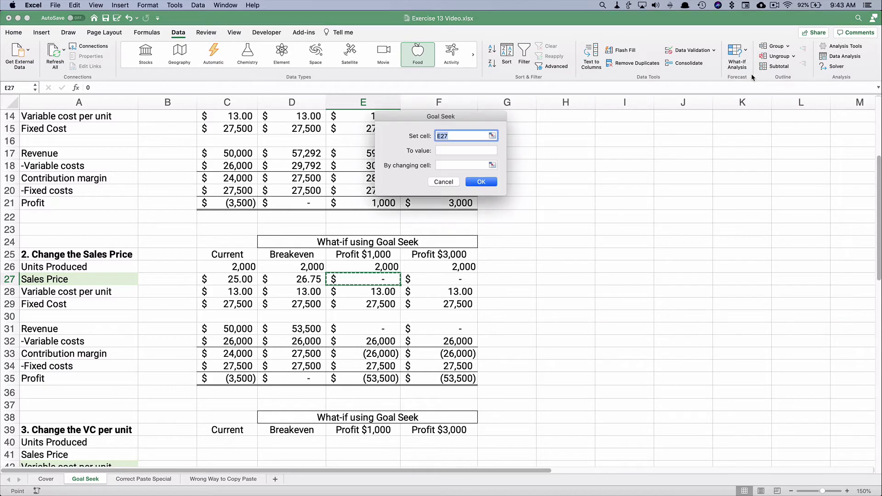
click(370, 377)
click(444, 150)
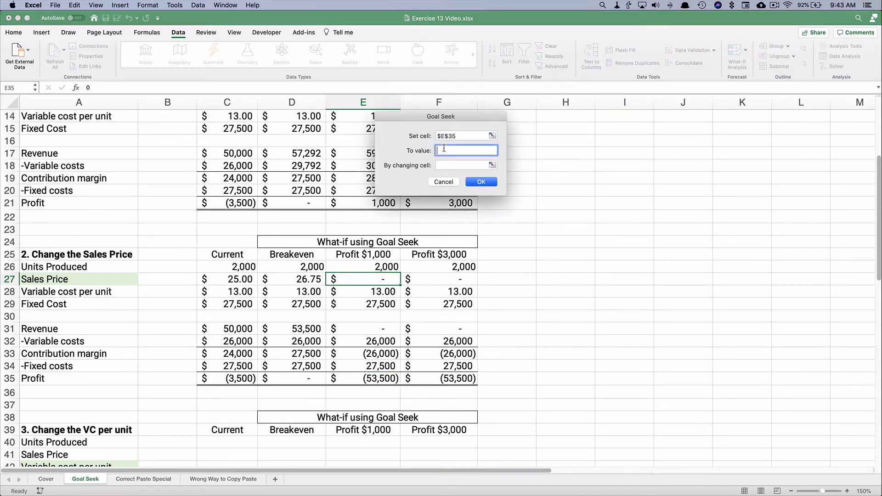
click(448, 166)
click(364, 281)
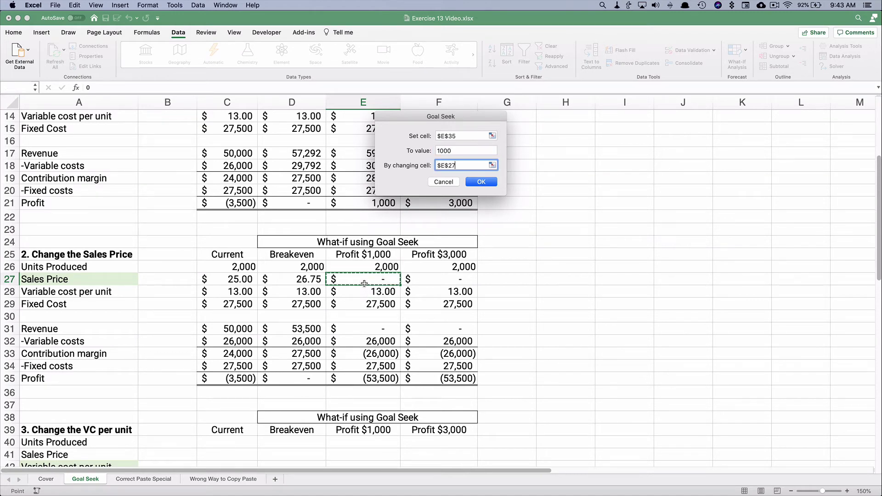
click(480, 182)
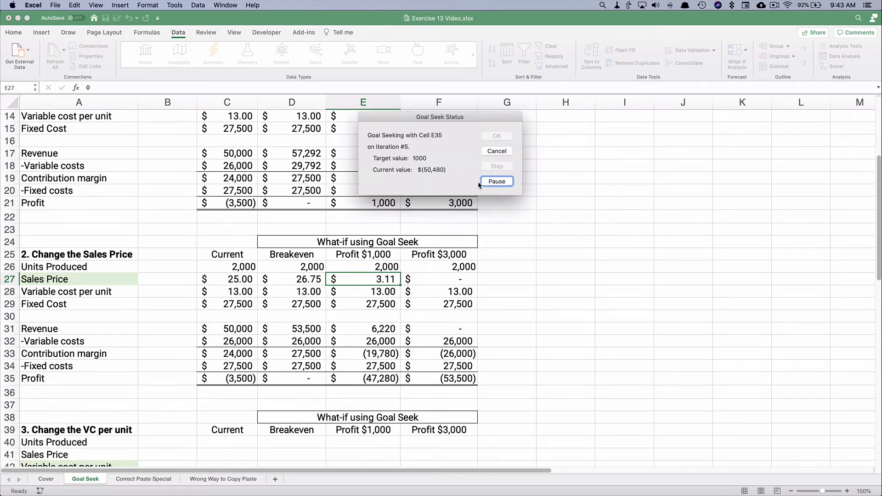
click(498, 136)
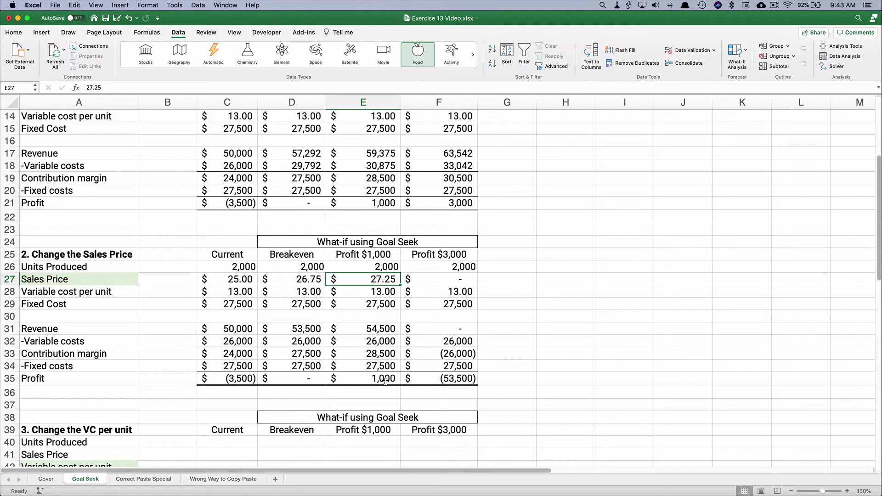
- Use Goal Seek to bring the Profit $3,000 profit in F35 to 3000 by changing the sales price in F27, and accept the solution
click(439, 280)
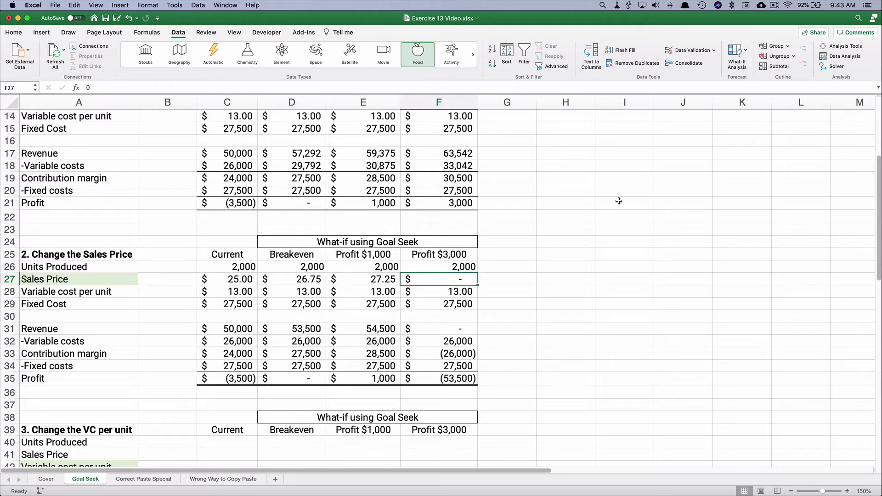
click(746, 53)
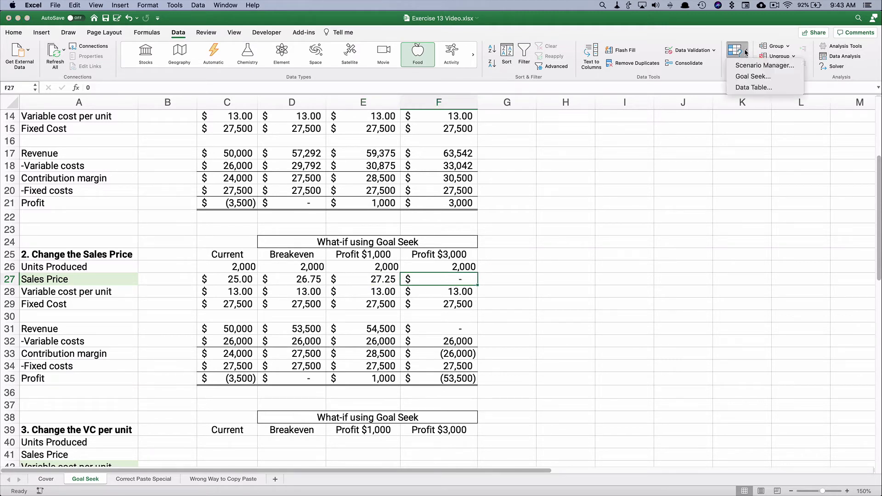
click(751, 77)
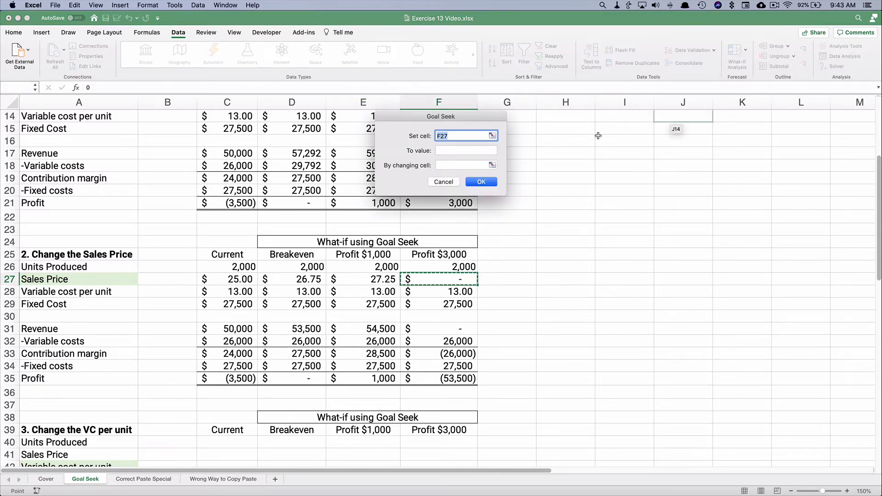
click(446, 378)
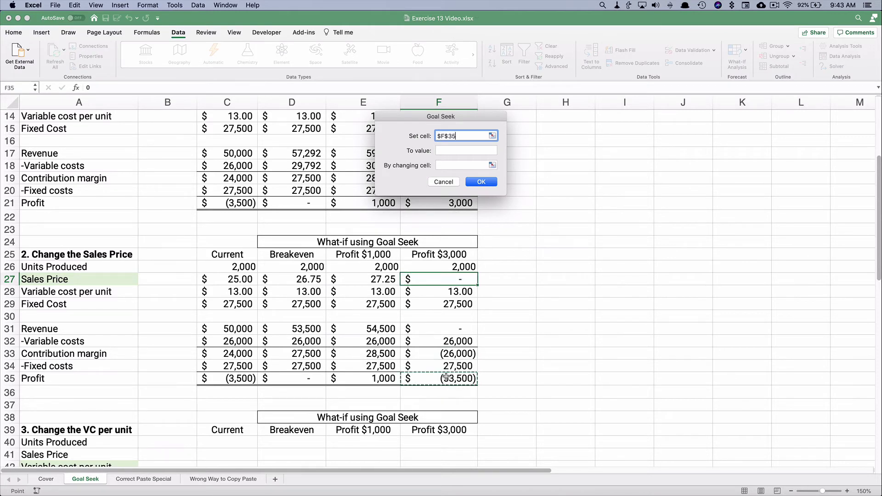
click(445, 151)
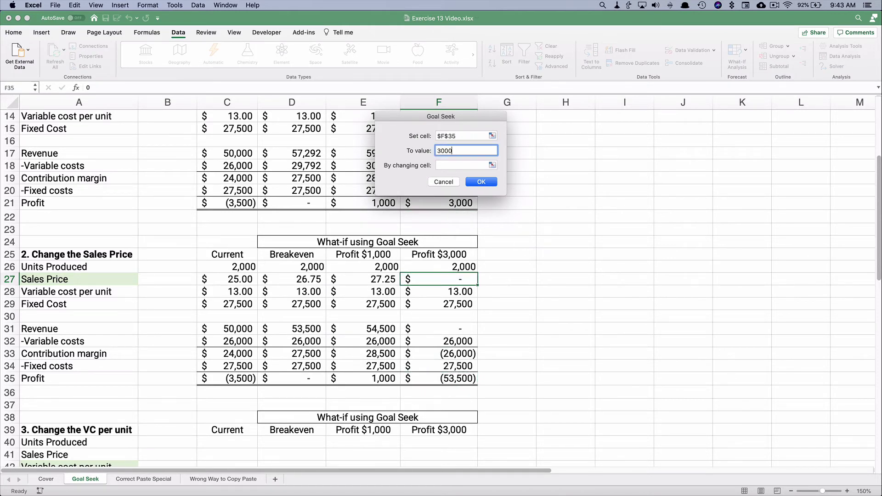
click(443, 165)
click(418, 279)
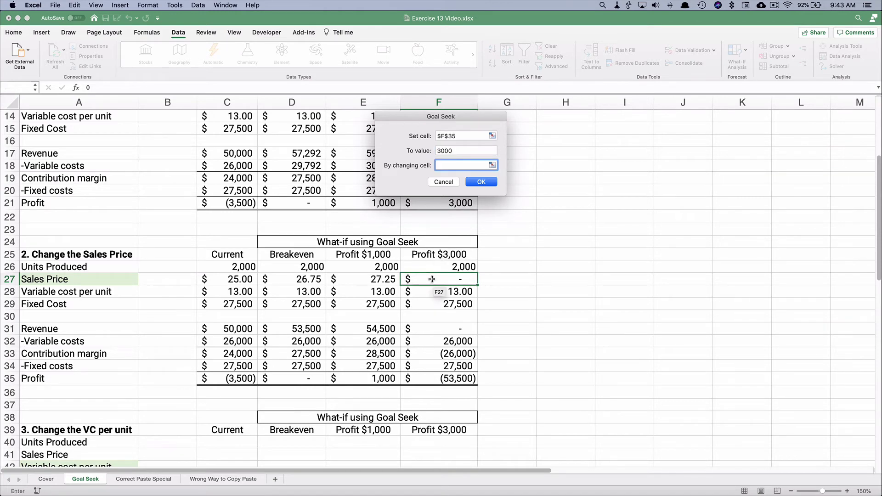
click(488, 184)
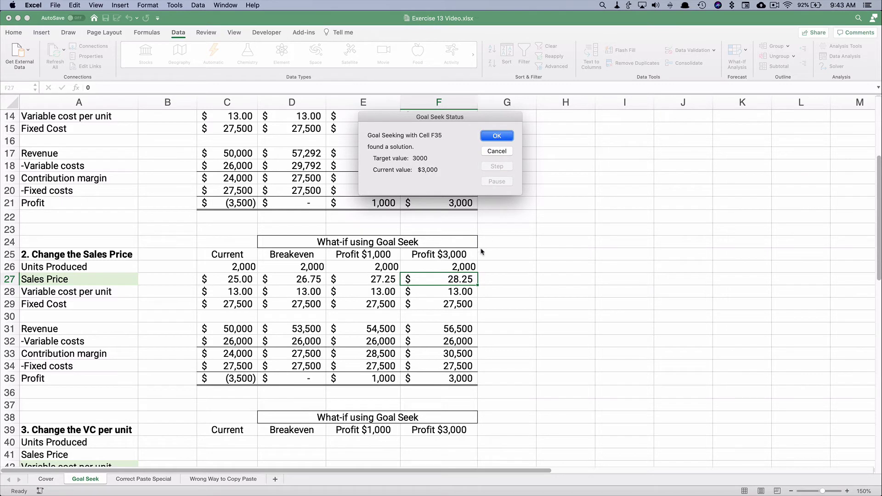
click(500, 138)
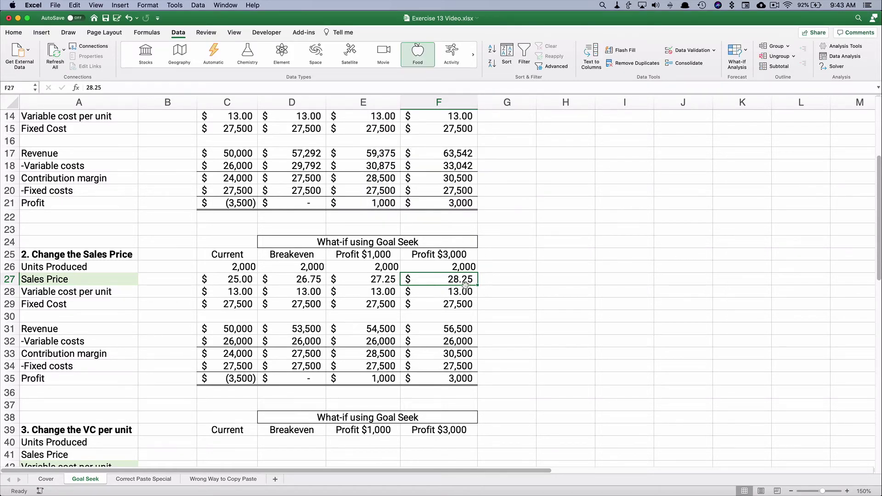
- Fill the what-if sales prices in D27:F27 with the same light green as the Sales Price label
click(285, 280)
drag(285, 280, 441, 279)
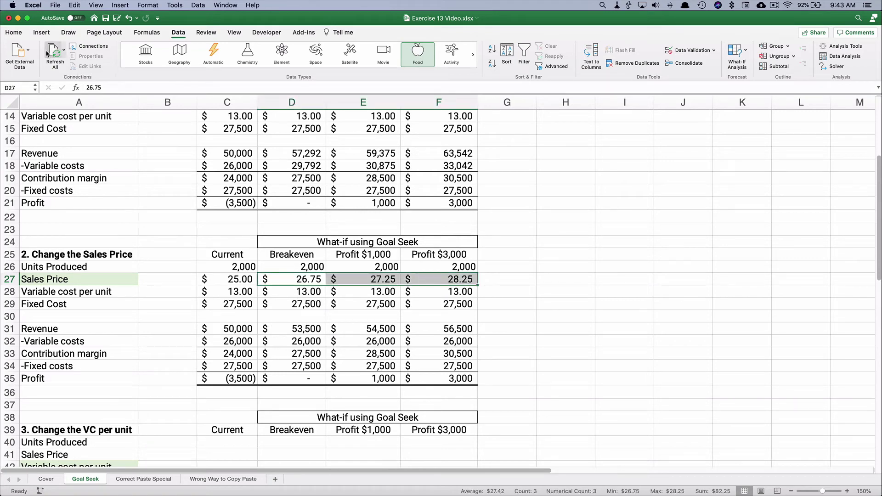
click(14, 33)
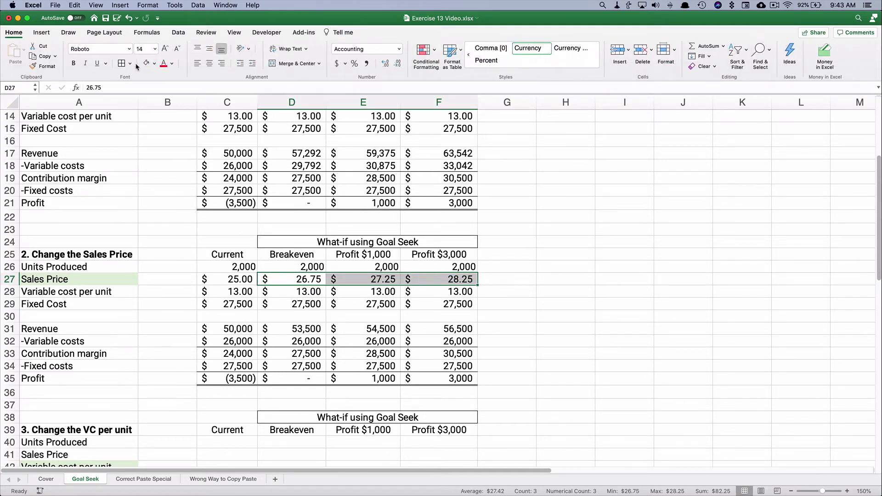
click(146, 66)
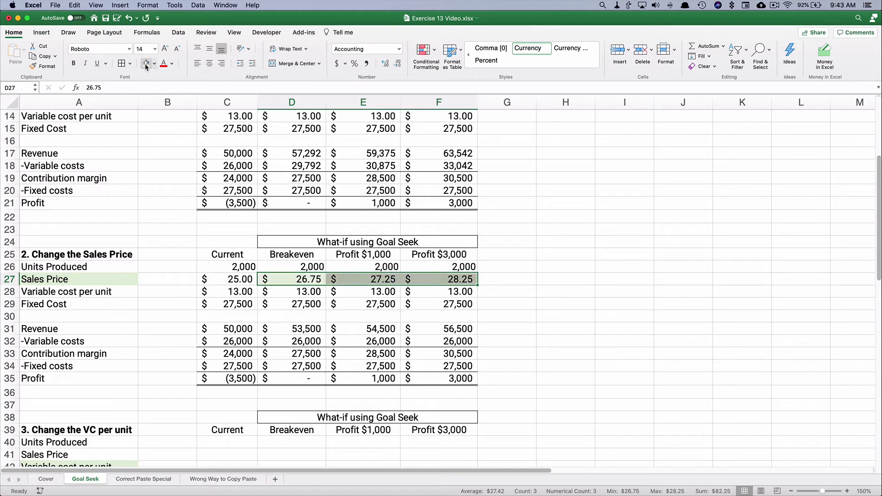
click(161, 317)
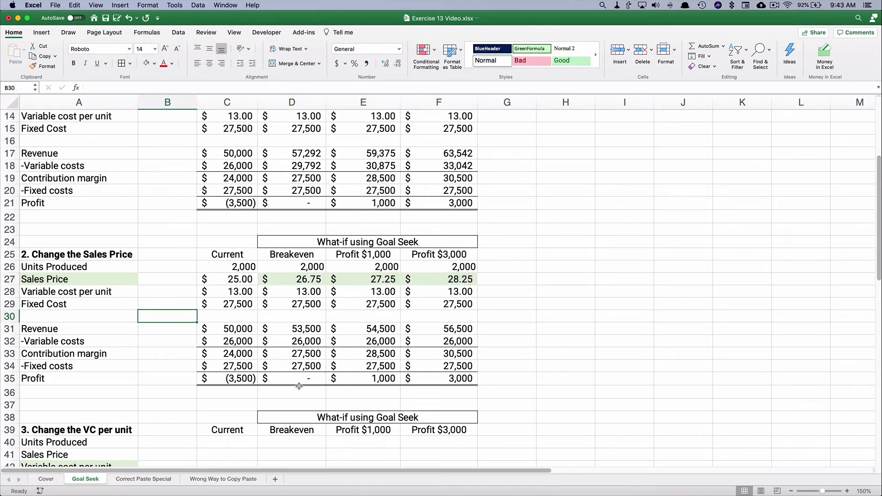
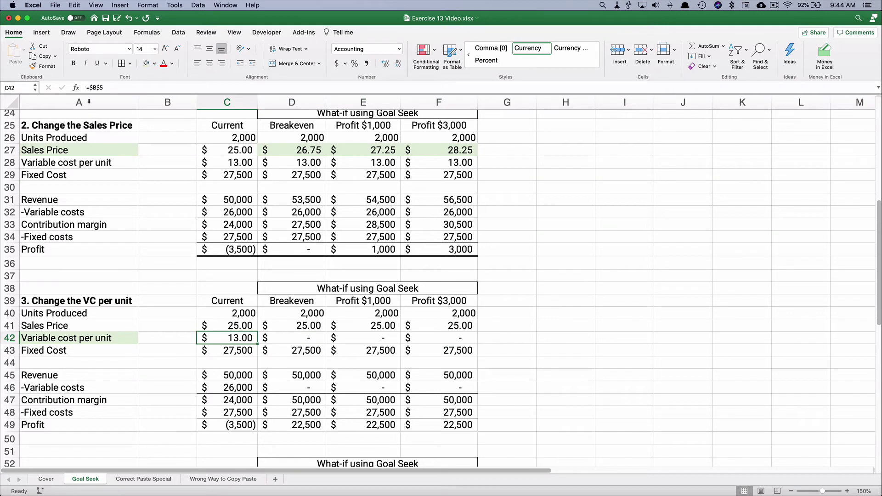
click(296, 337)
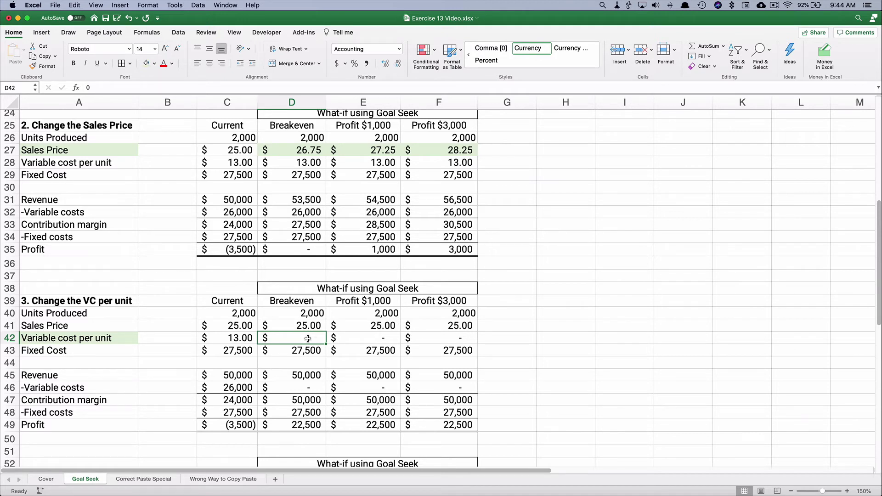
drag(295, 338, 437, 351)
drag(298, 429, 439, 425)
- Use Goal Seek to bring the Breakeven profit in D49 to 0 by changing the variable cost per unit in D42, and accept the solution
click(311, 339)
click(178, 32)
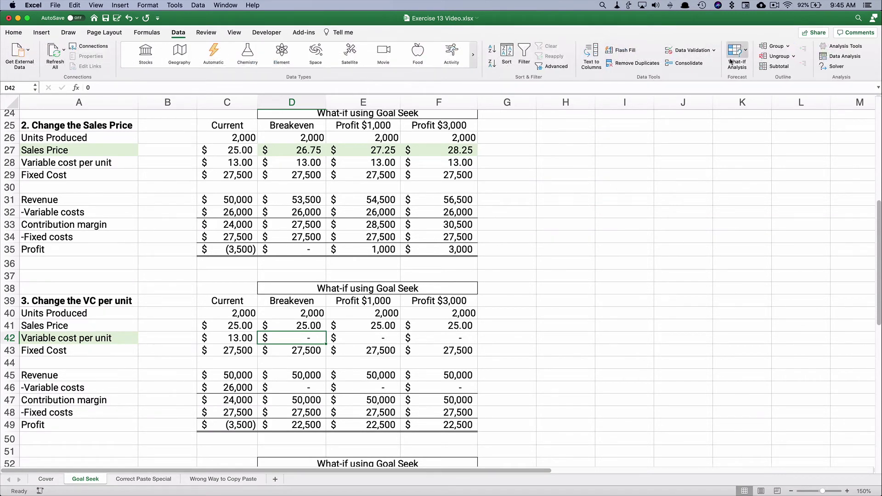
click(745, 51)
click(755, 76)
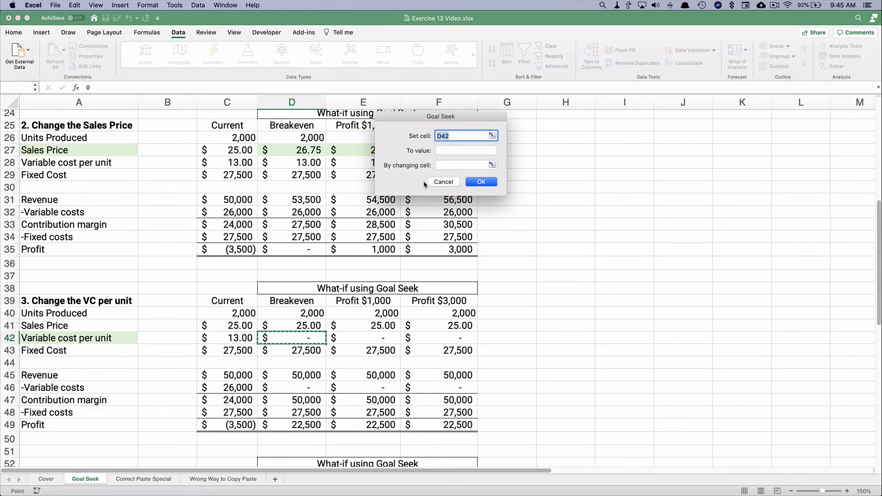
click(295, 424)
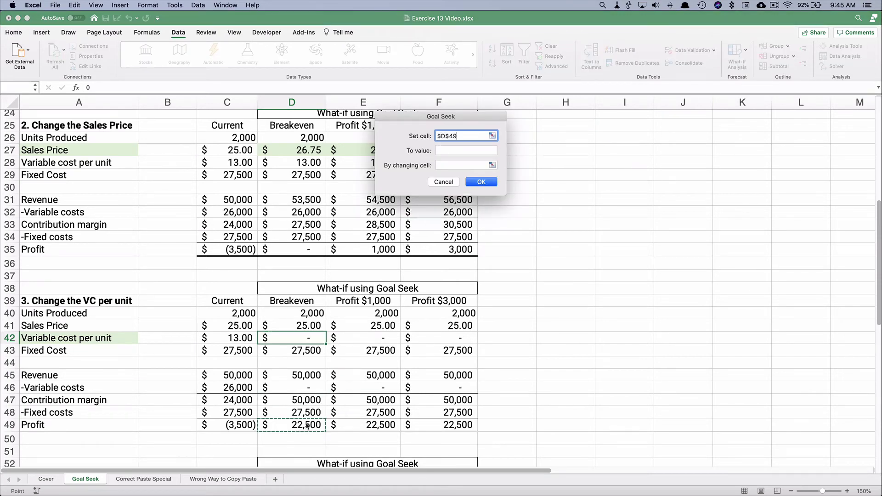
click(442, 151)
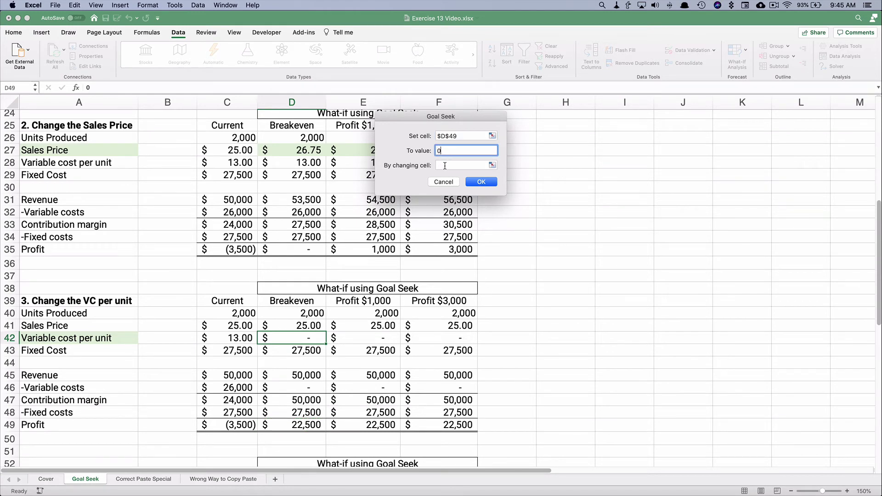
click(445, 165)
click(297, 339)
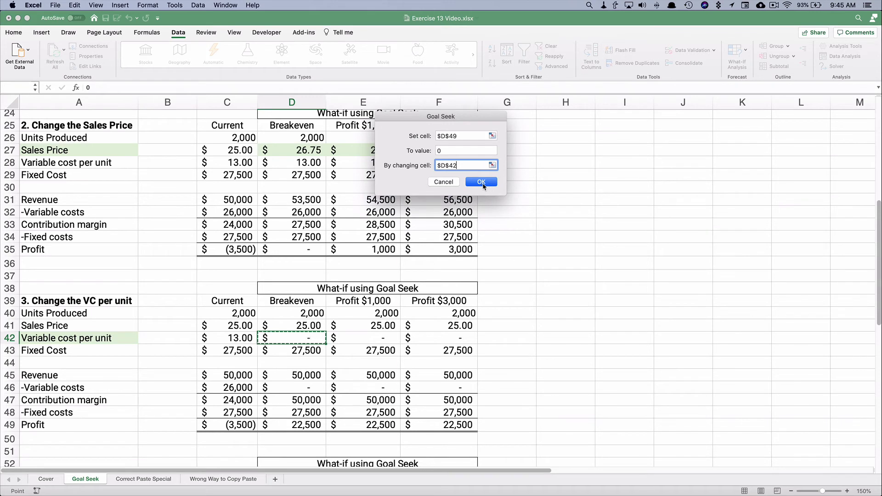
click(481, 183)
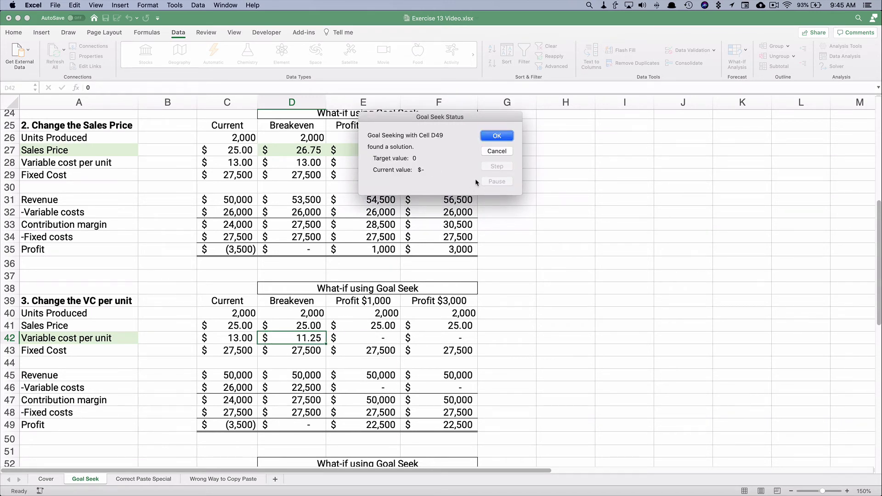
click(497, 138)
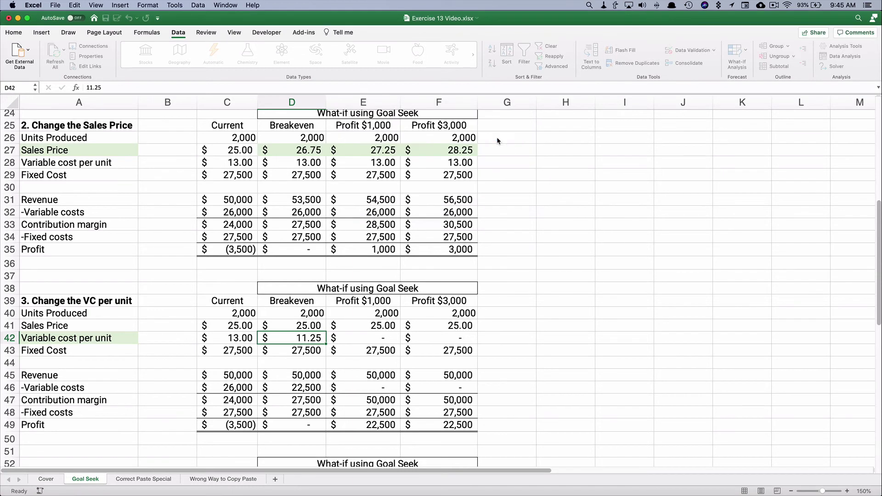
click(236, 340)
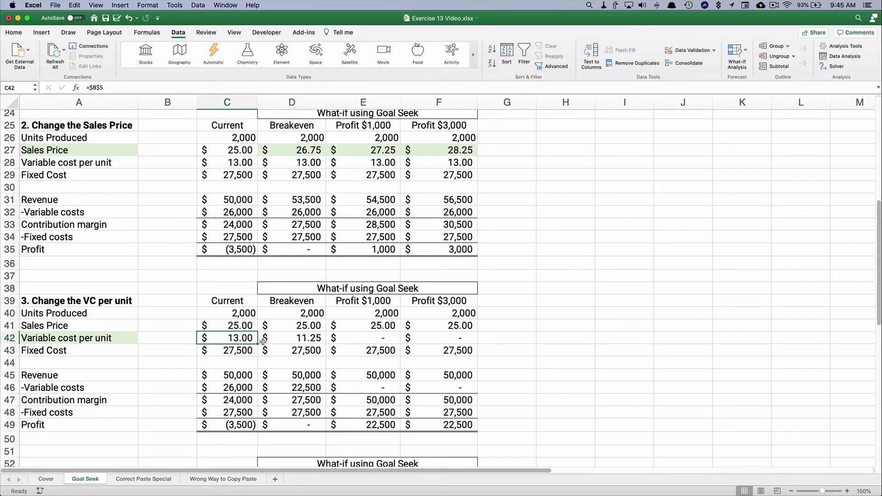
click(292, 339)
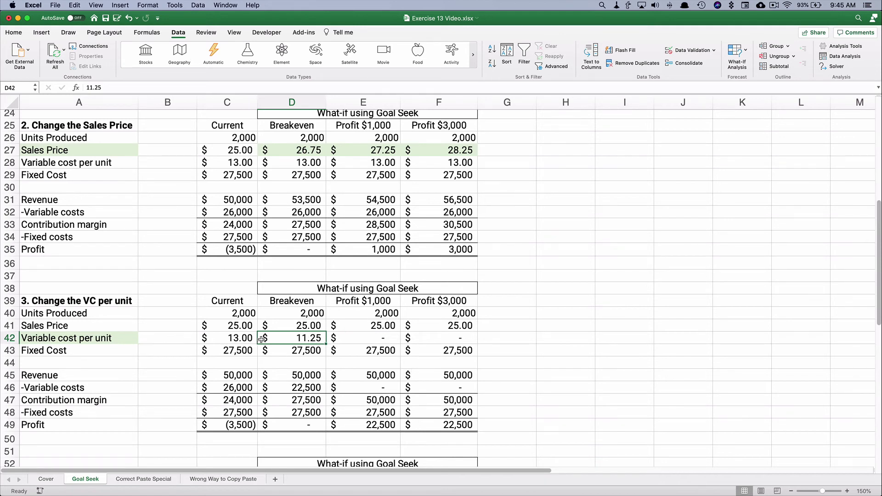
click(233, 338)
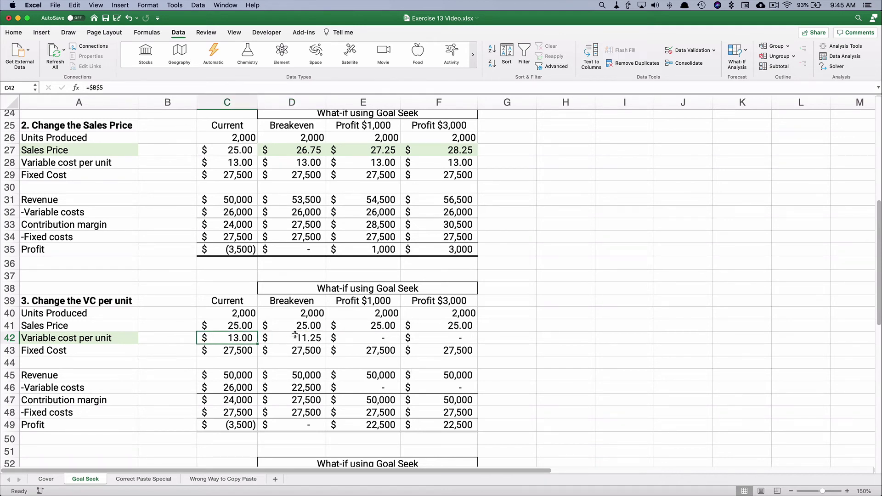
click(296, 339)
click(377, 337)
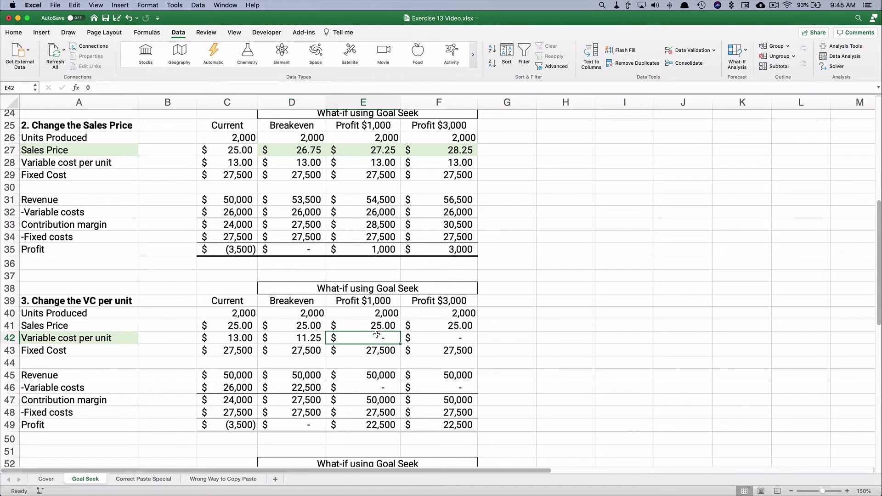
click(433, 336)
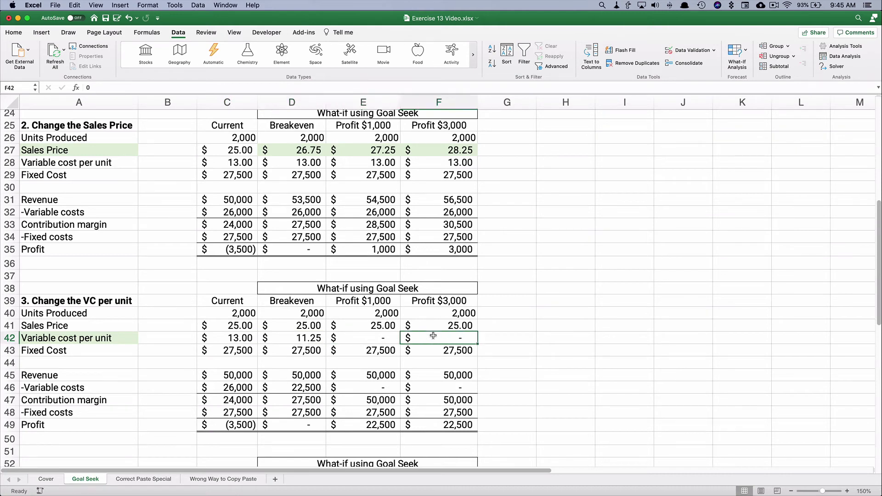
- Use Goal Seek to bring the Profit $1,000 profit in E49 to 1000 by changing the variable cost per unit in E42, and accept the solution
click(370, 340)
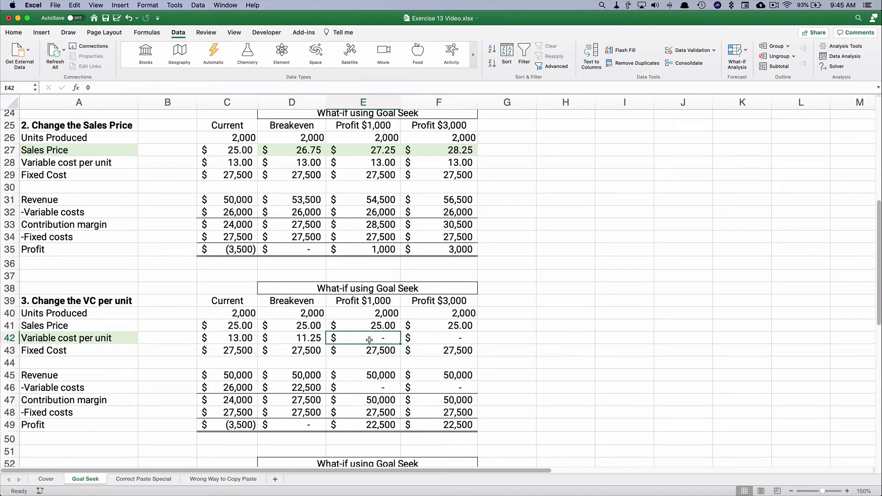
click(744, 52)
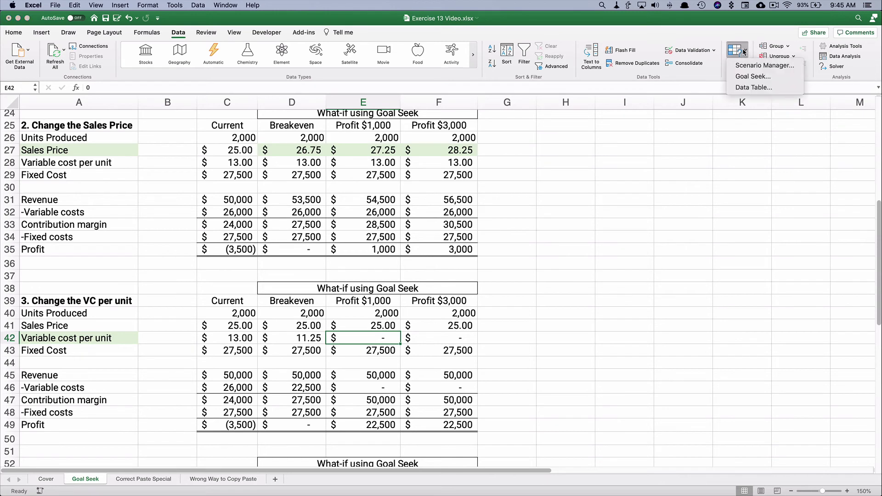
click(741, 72)
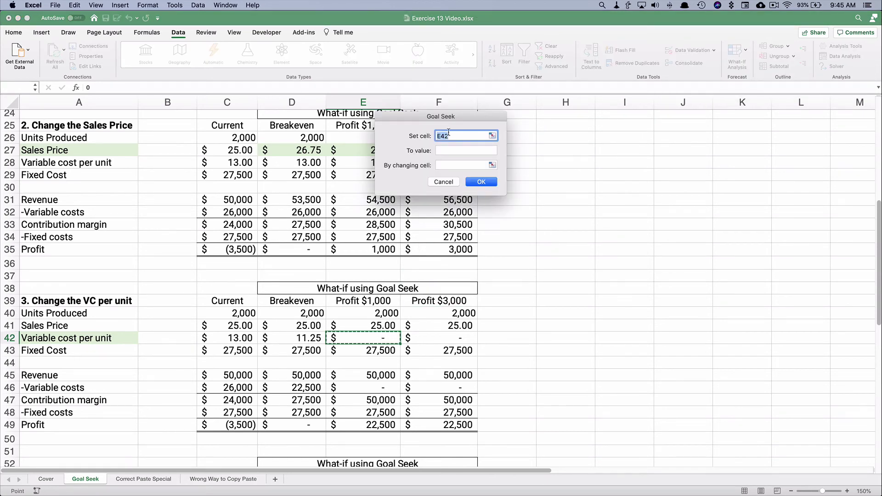
click(382, 424)
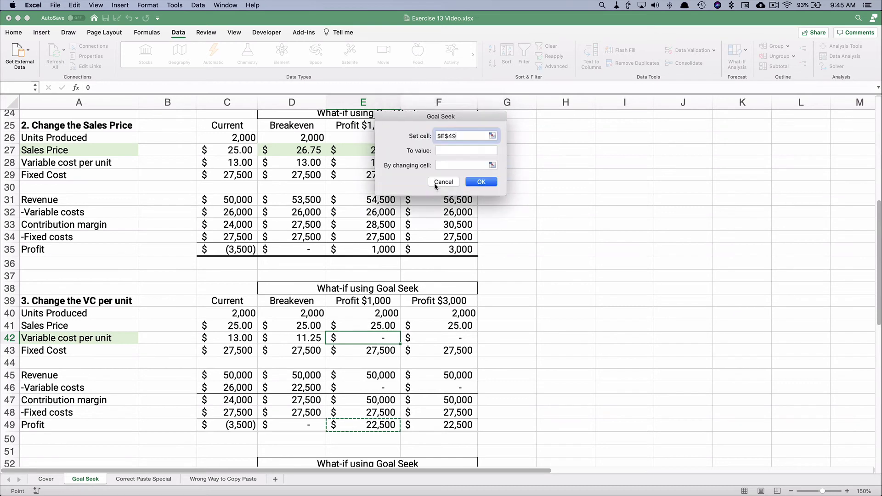
click(444, 151)
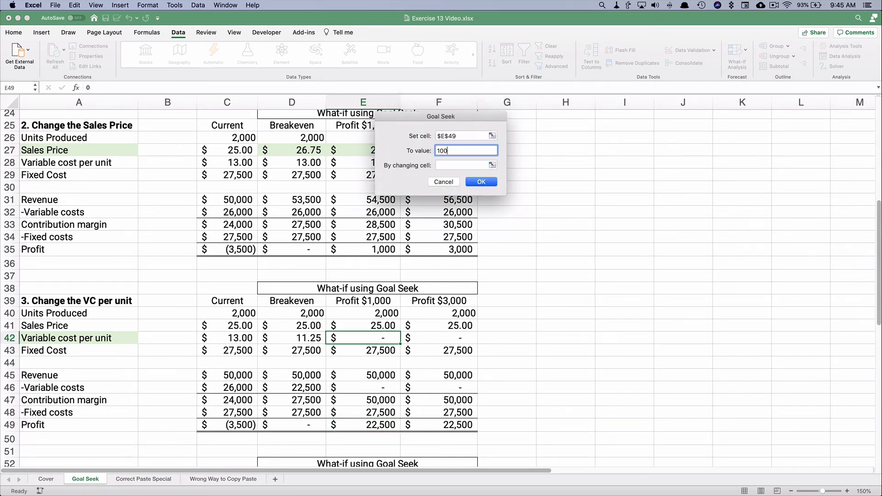
click(456, 165)
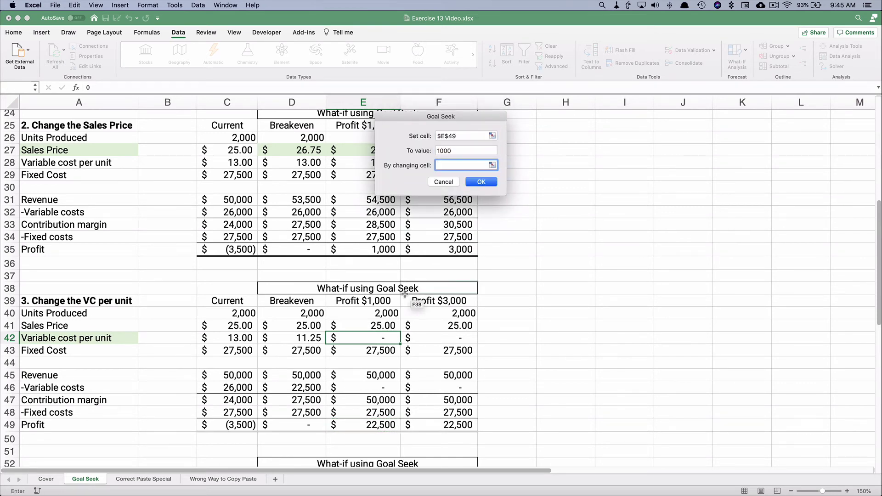
click(372, 338)
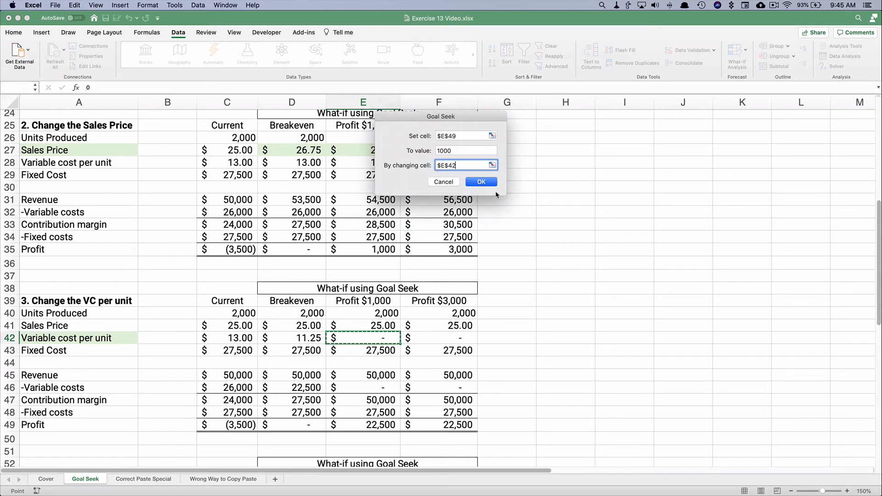
click(481, 182)
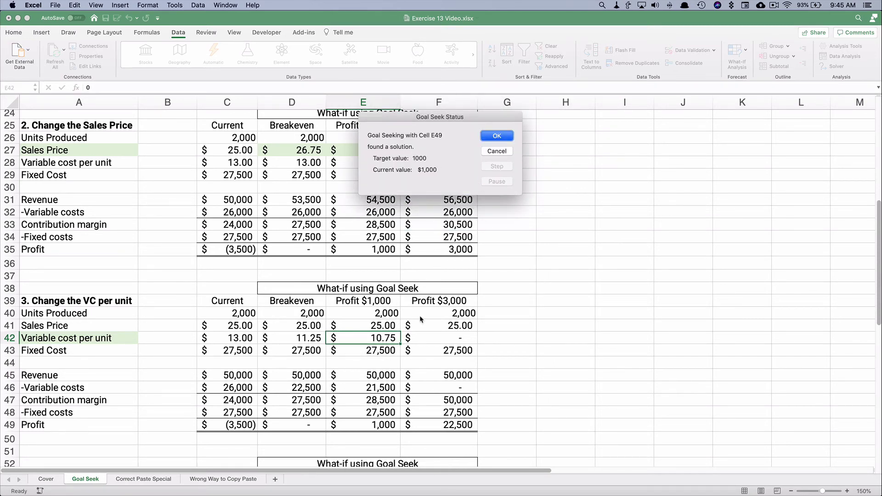
click(497, 137)
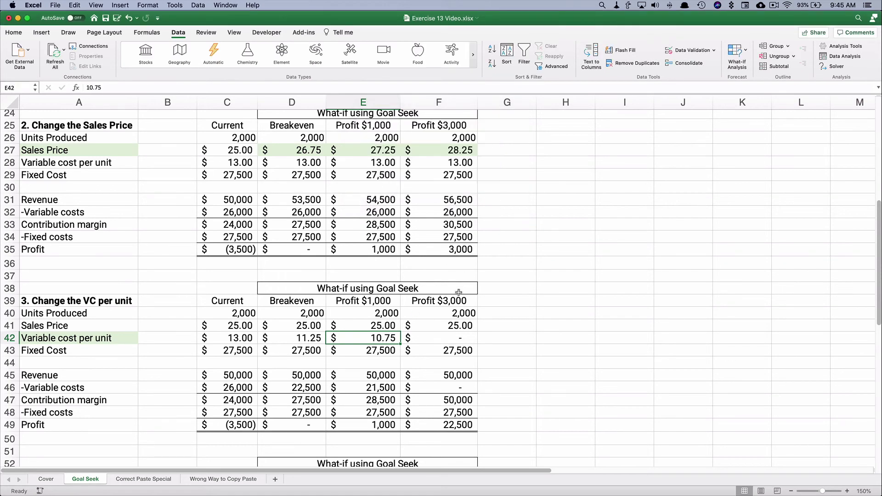
- Use Goal Seek to bring the Profit $3,000 profit in F49 to 3000 by changing the variable cost per unit in F42, and accept the solution
click(456, 337)
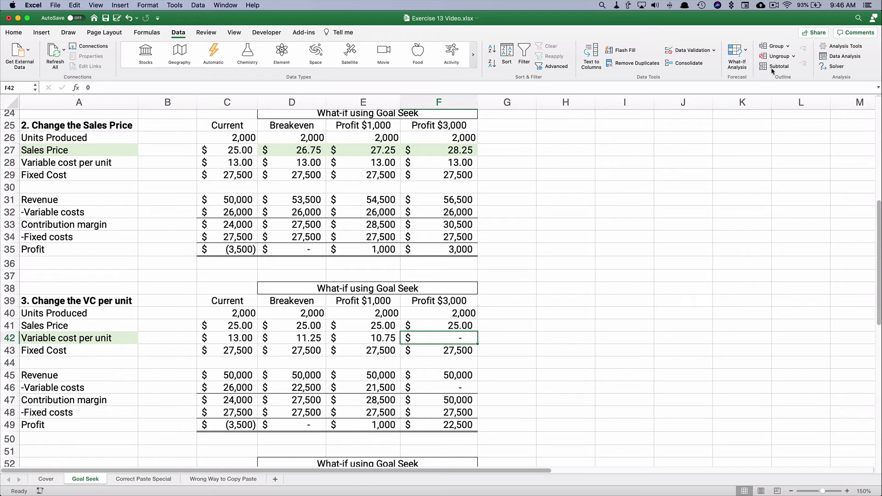
click(742, 52)
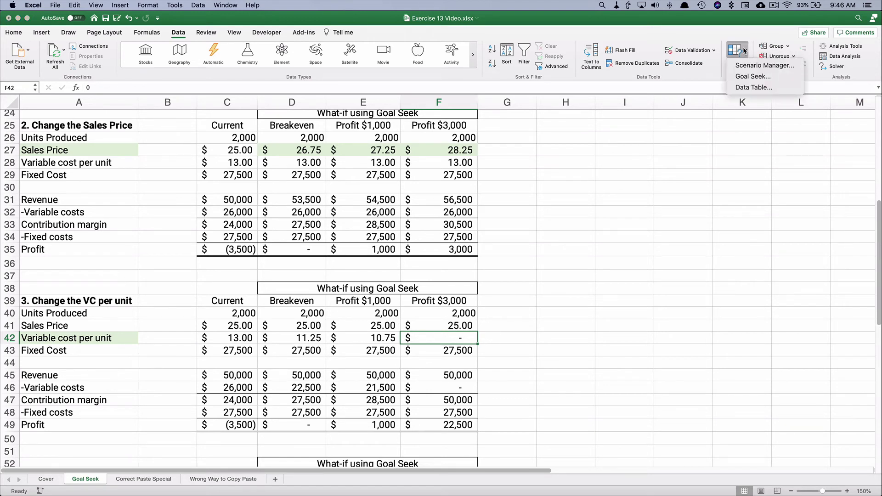
click(753, 77)
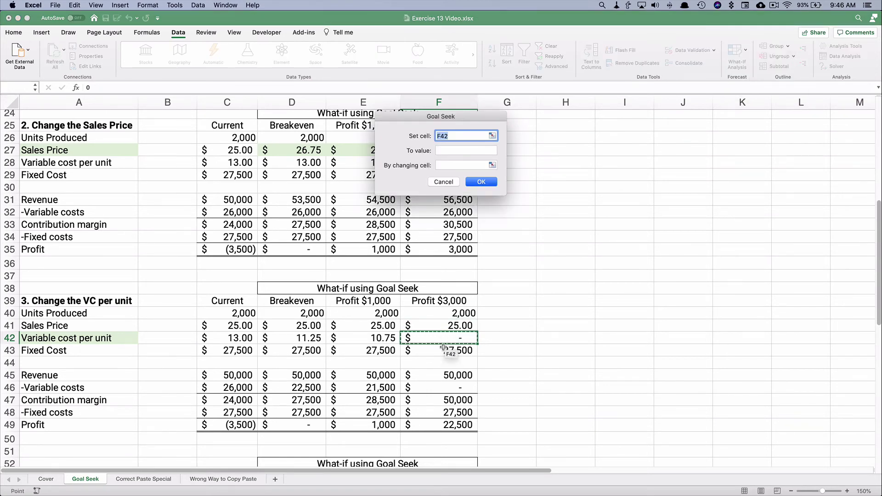
click(441, 425)
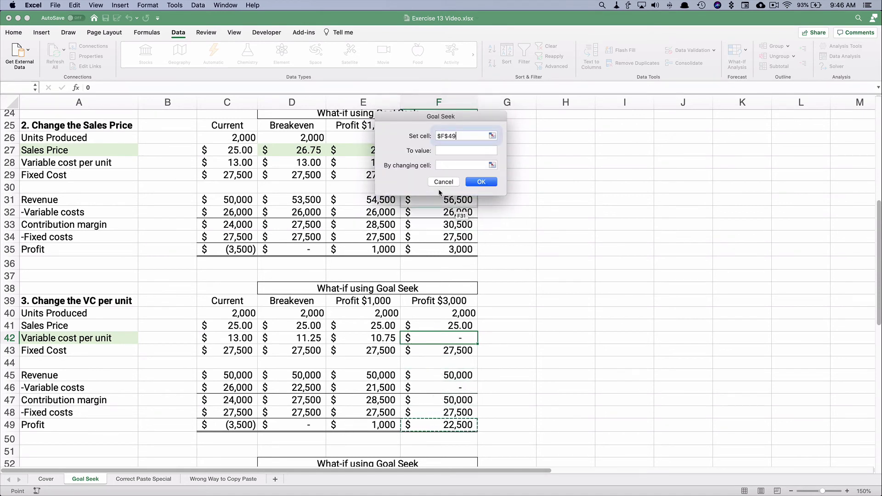
click(444, 150)
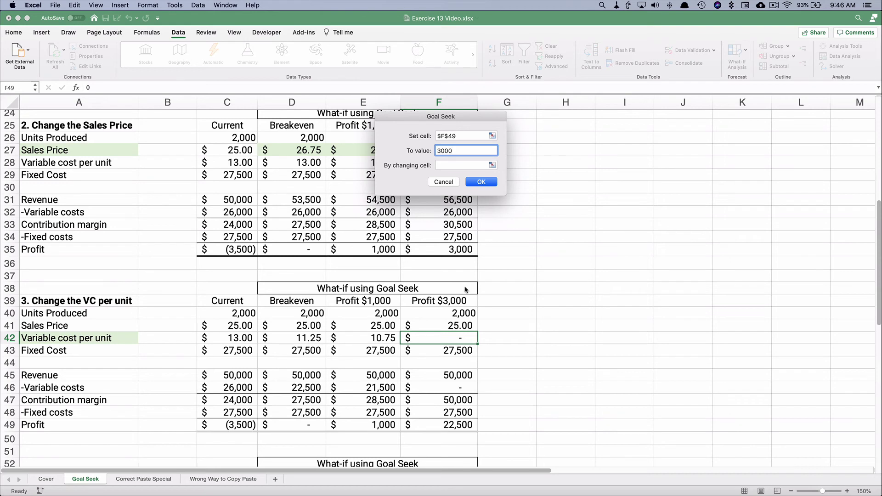
click(447, 166)
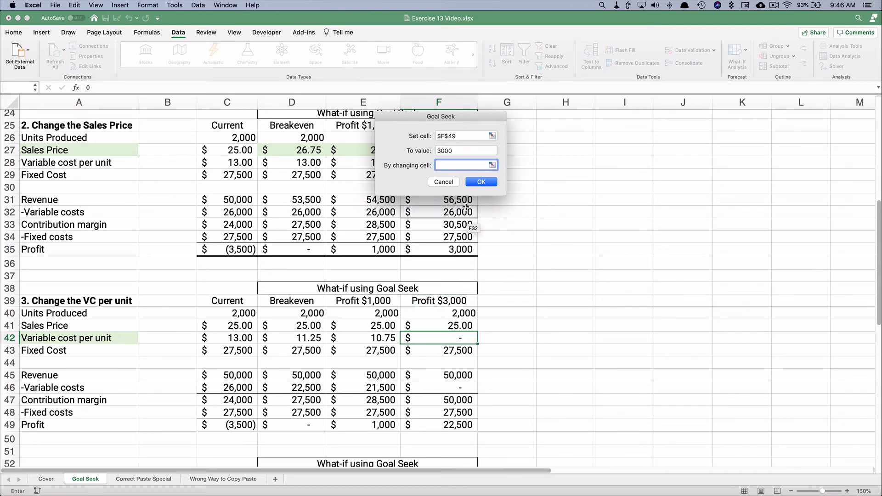
click(423, 339)
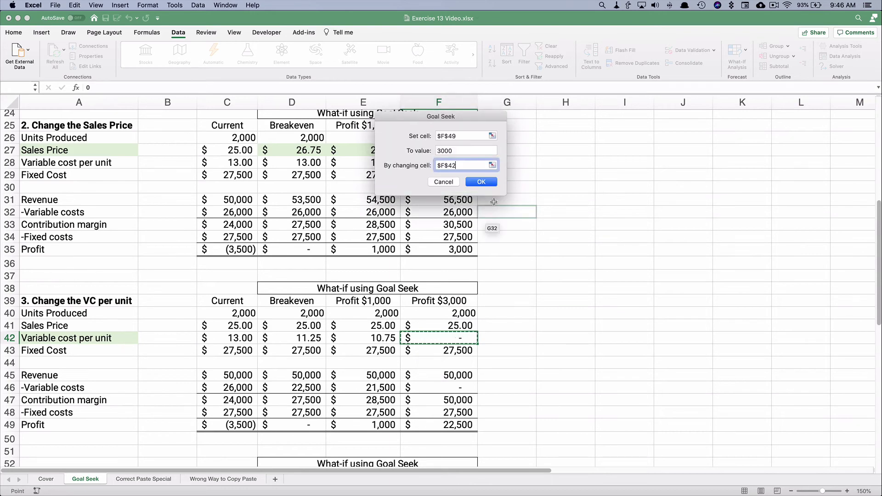
click(489, 182)
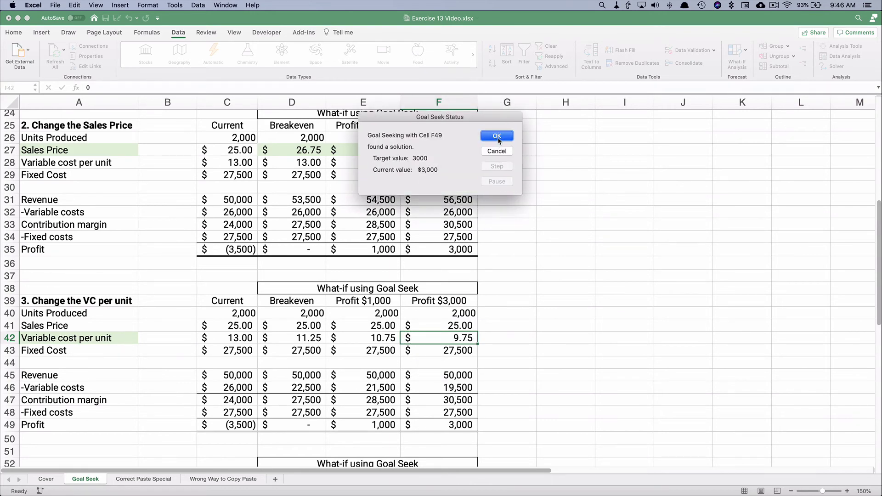
click(497, 136)
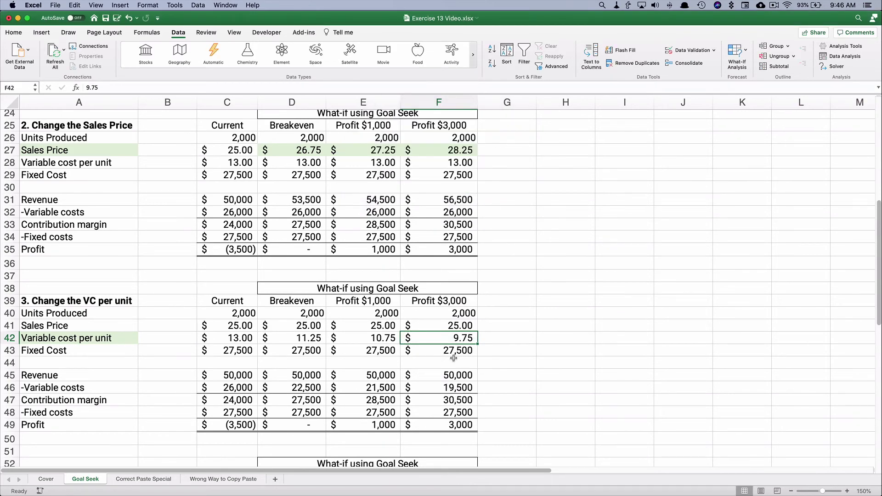
- Fill the what-if variable costs per unit in D42:F42 with the same light green as their row label
drag(294, 338, 441, 339)
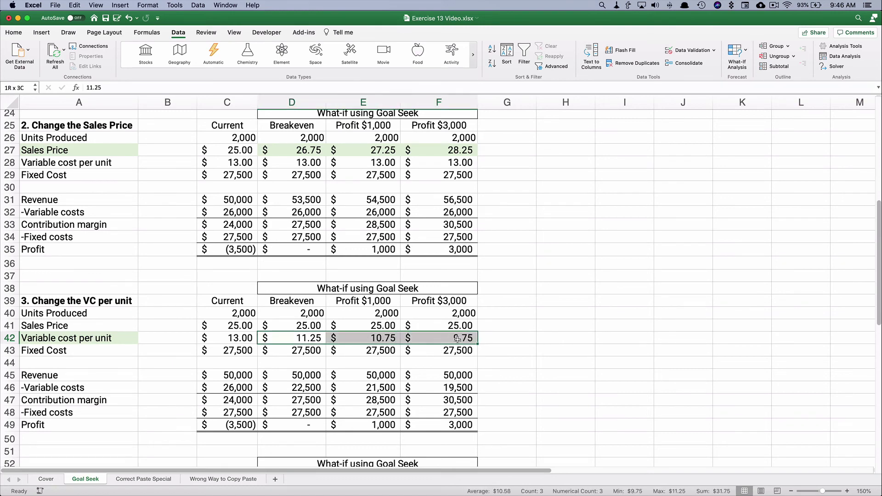
click(14, 32)
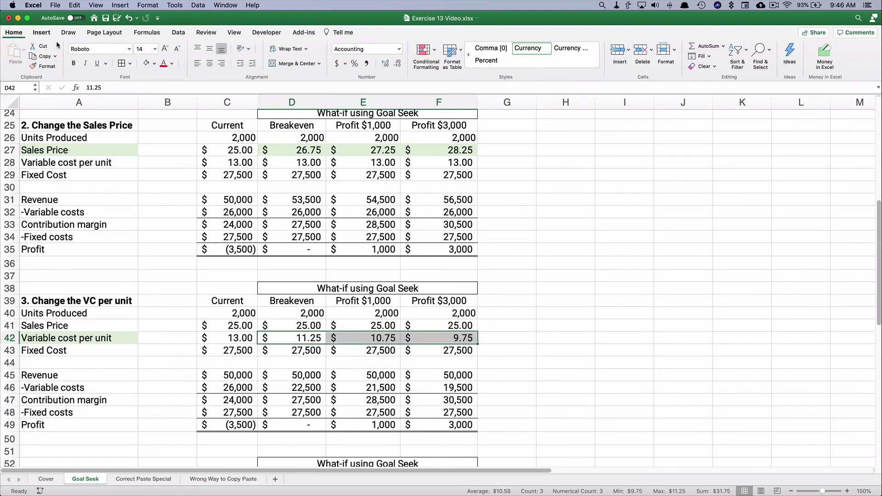
click(146, 63)
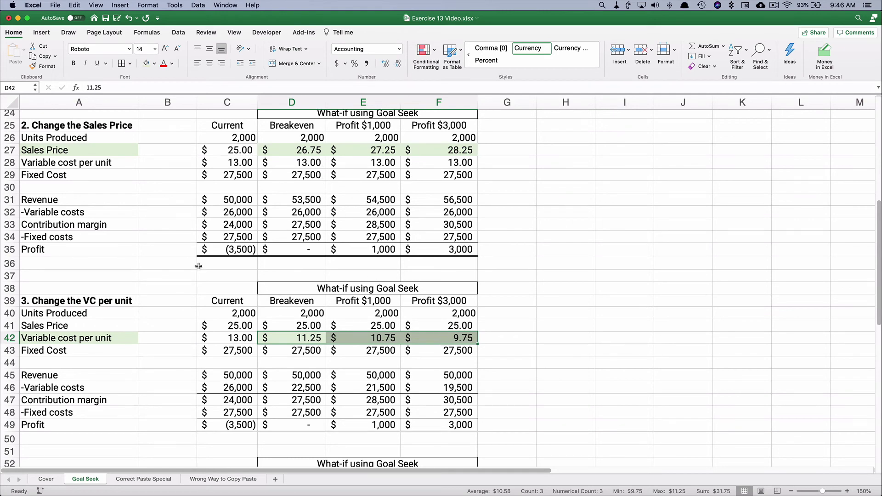
- Copy the figures in C40:F49 of the VC per unit table into the total FC table starting at C54
scroll(159, 302, down, 4)
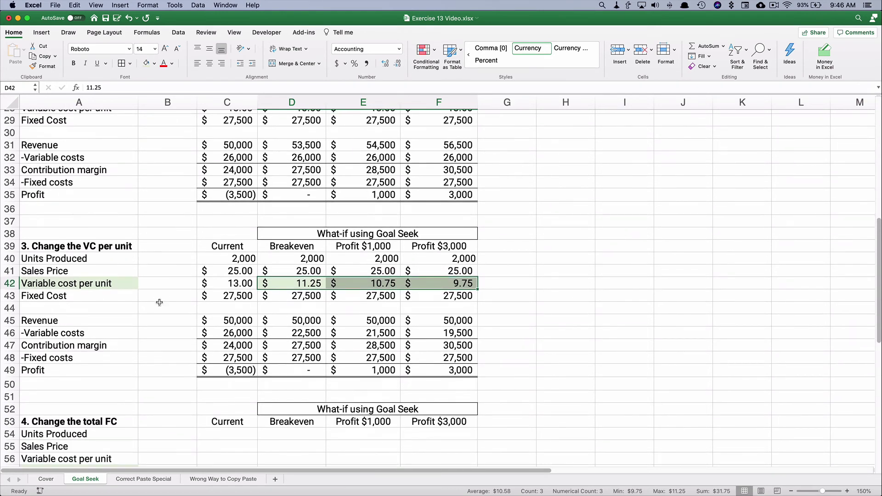
scroll(159, 302, down, 9)
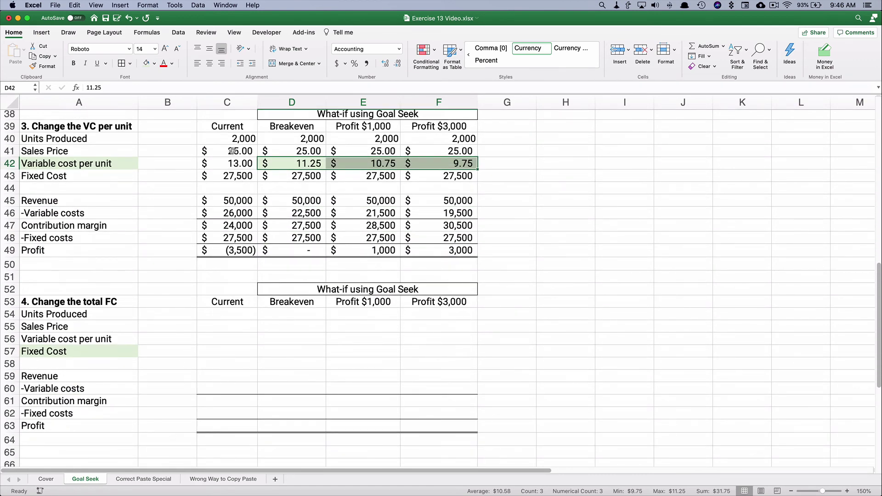
drag(217, 138, 427, 251)
key(super+c)
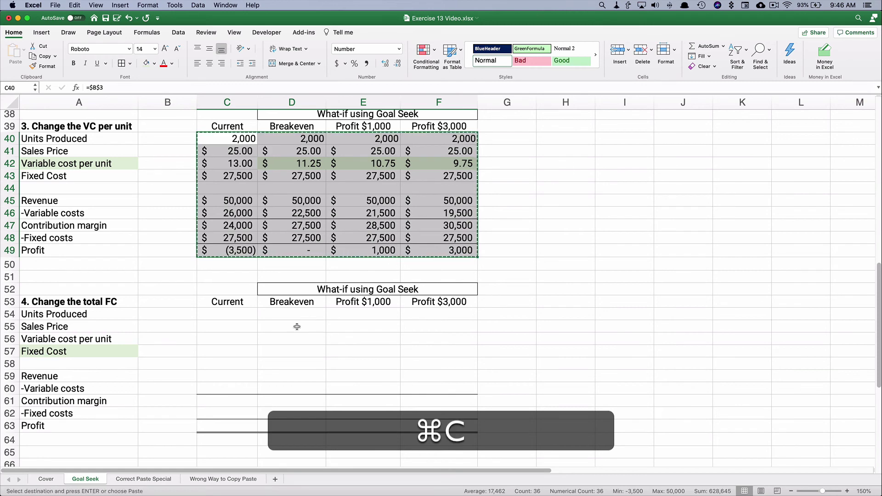
click(229, 317)
key(super+v)
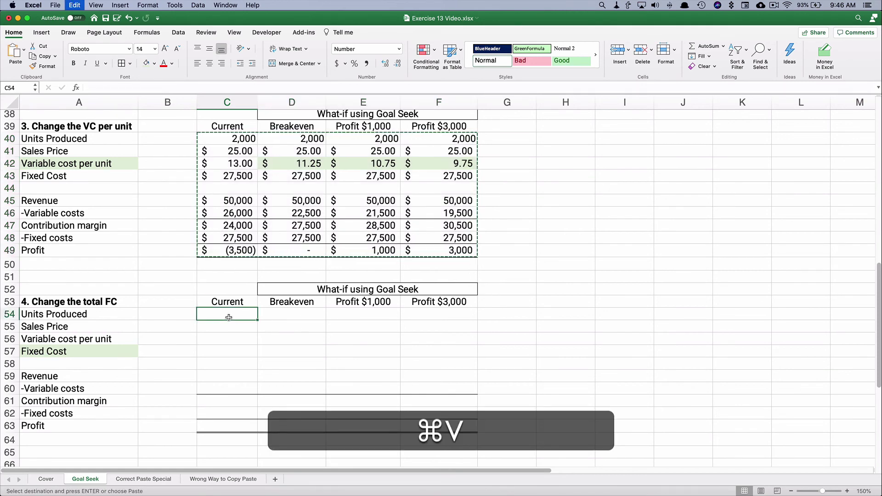
- Fill the current variable cost per unit from C56 across D56:F56, and enter 0 as the what-if fixed costs in D57:F57
click(244, 343)
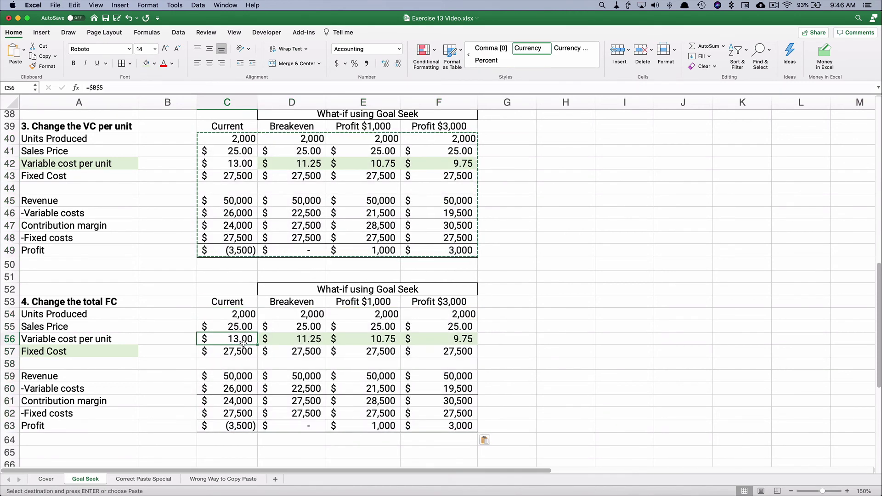
drag(258, 344, 458, 340)
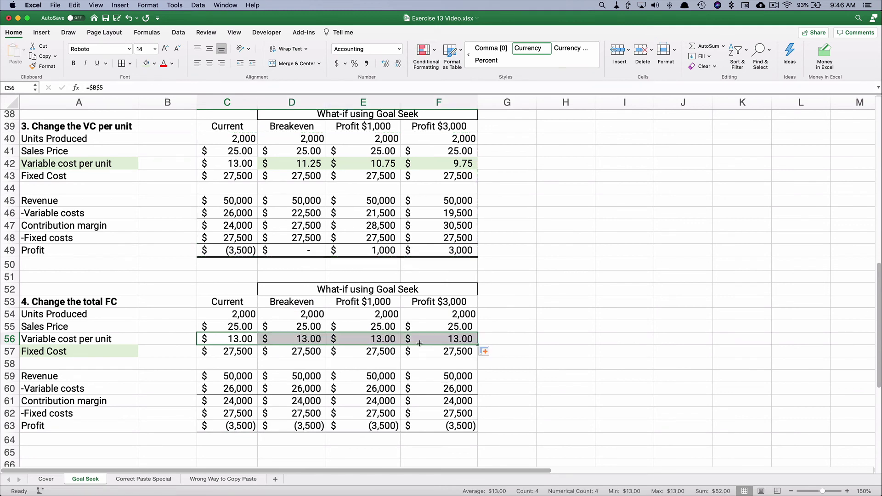
click(294, 349)
text(0)
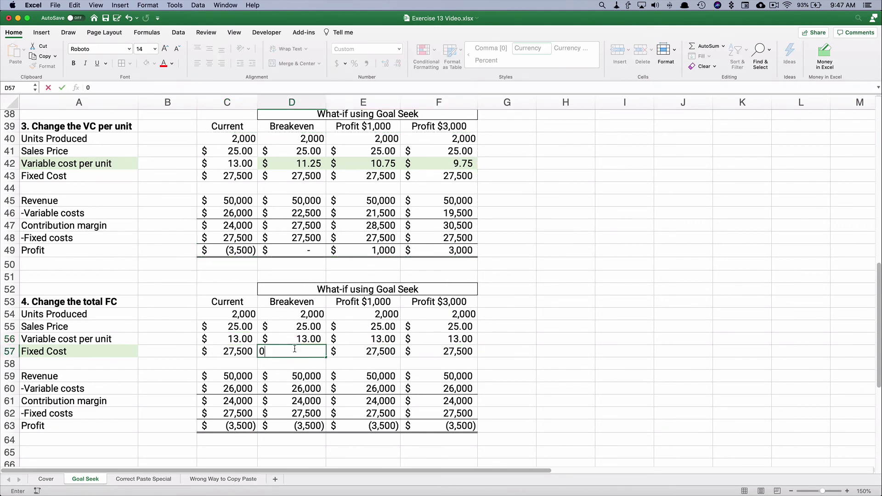
key(Tab)
text(0)
key(Tab)
text(0)
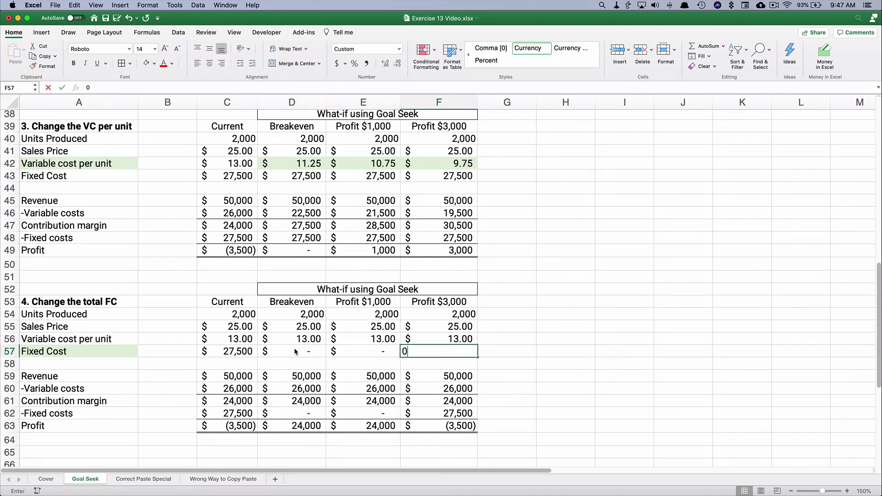
key(Return)
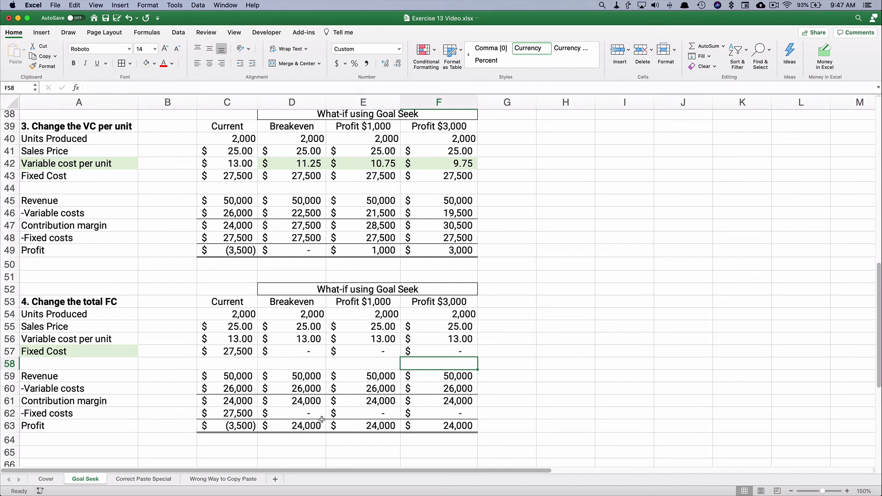
- Use Goal Seek to bring the Breakeven profit in D63 to 0 by changing the fixed cost in D57, and accept the solution
click(302, 353)
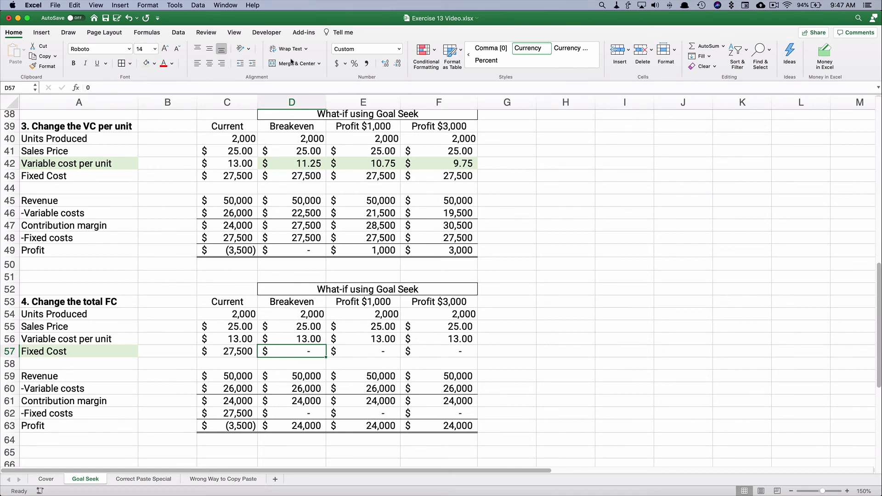
click(179, 33)
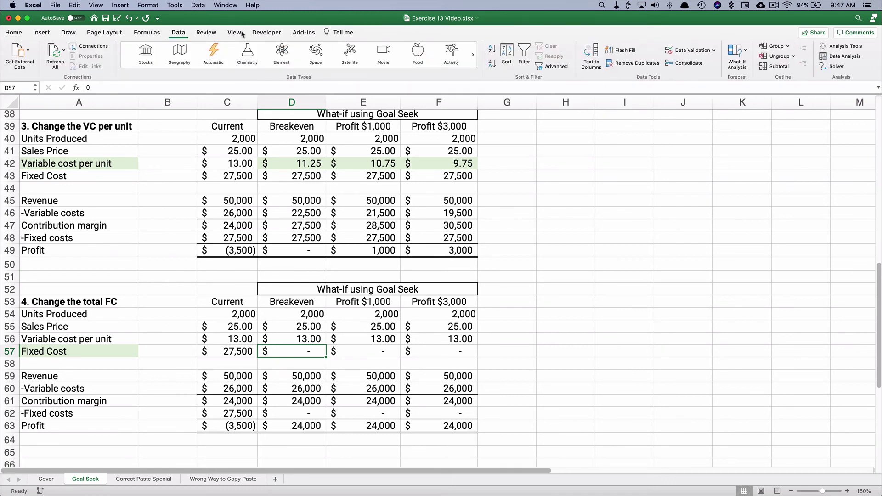
click(737, 54)
click(755, 73)
click(305, 428)
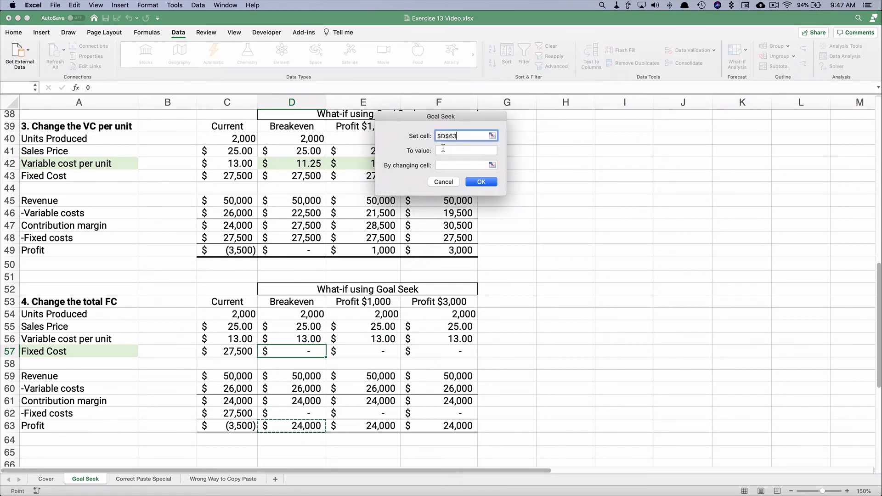
click(443, 148)
click(443, 163)
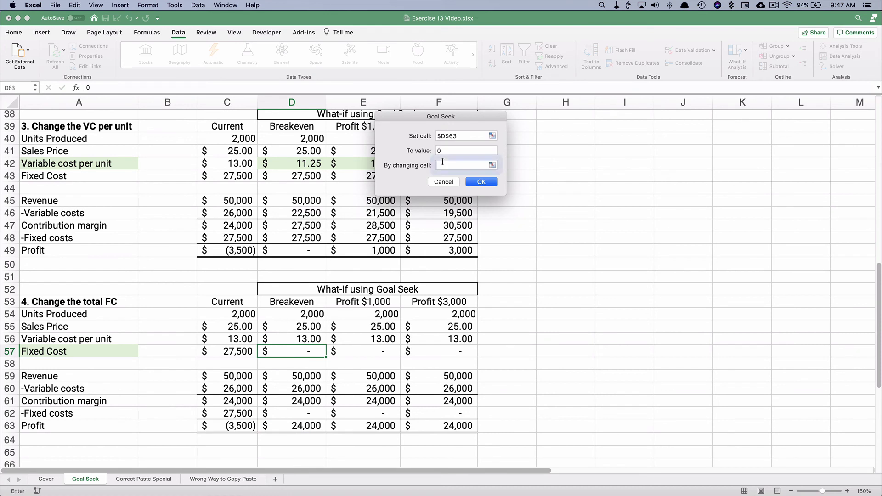
click(296, 351)
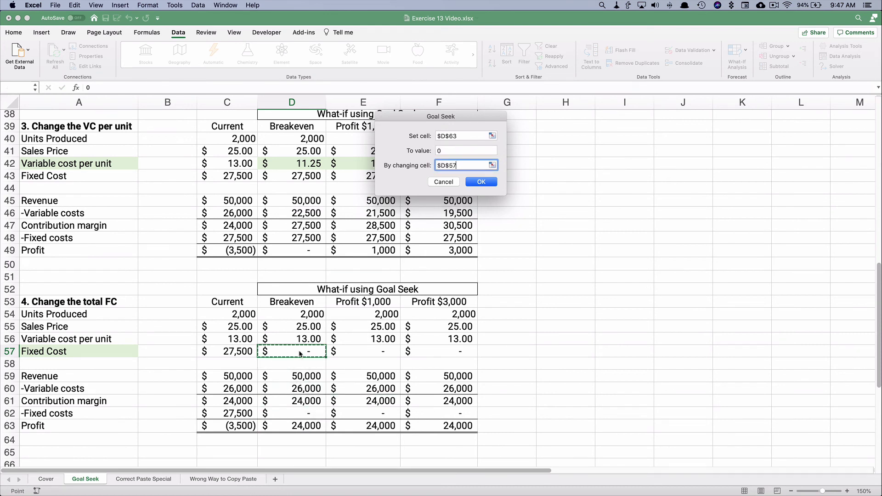
click(489, 184)
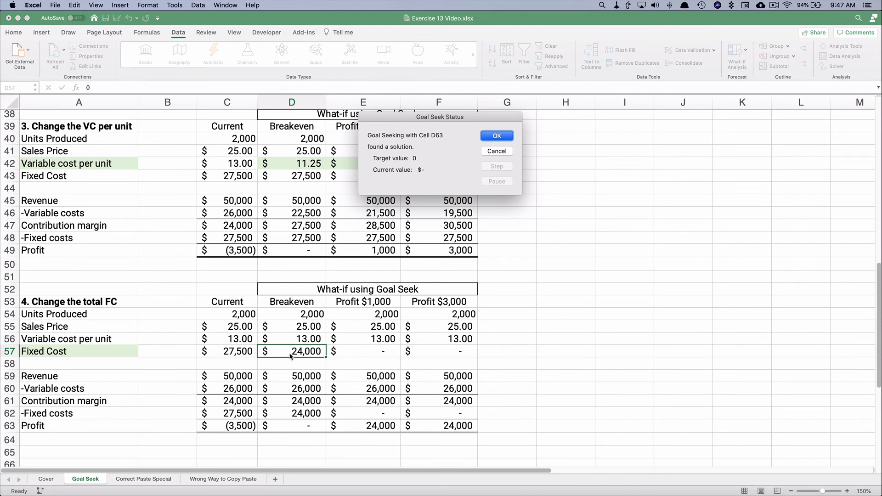
click(495, 137)
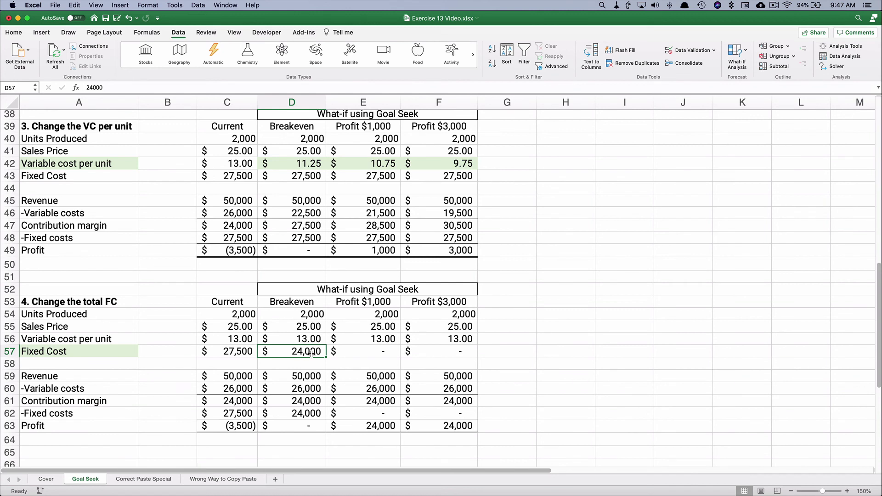
click(308, 431)
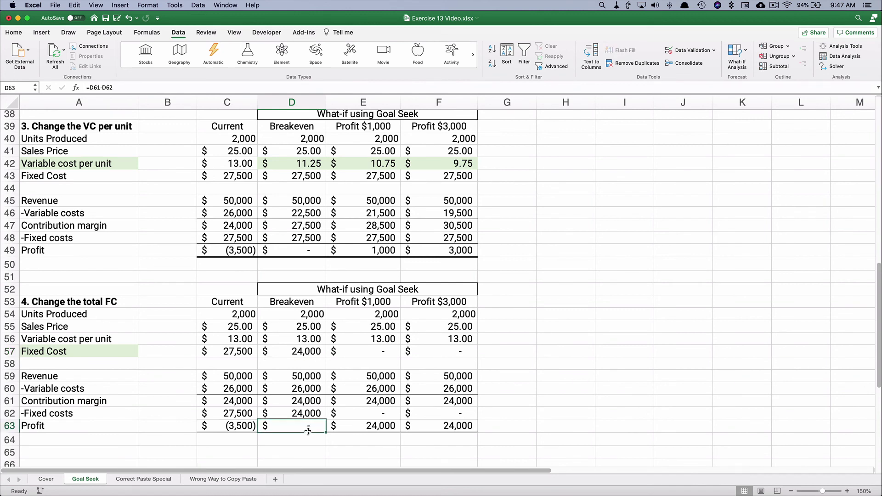
- Use Goal Seek to bring the Profit $1,000 profit in E63 to 1000 by changing the fixed cost in E57, and accept the solution
click(380, 353)
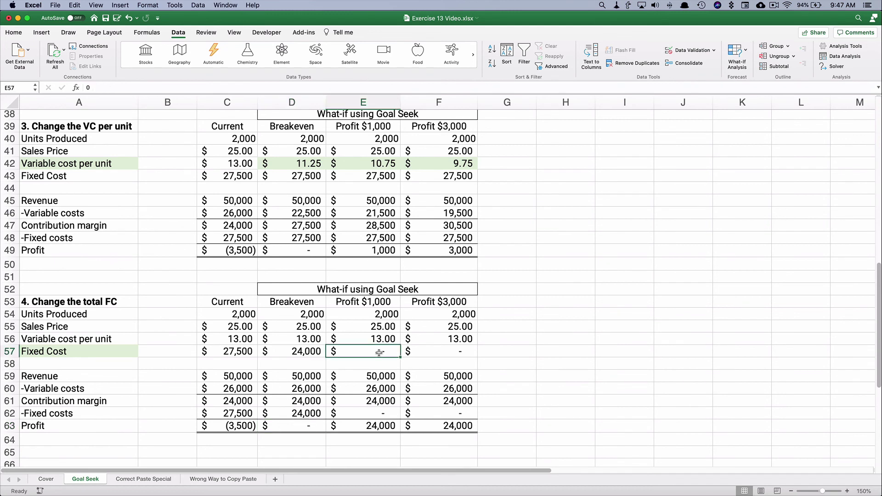
click(744, 52)
click(745, 77)
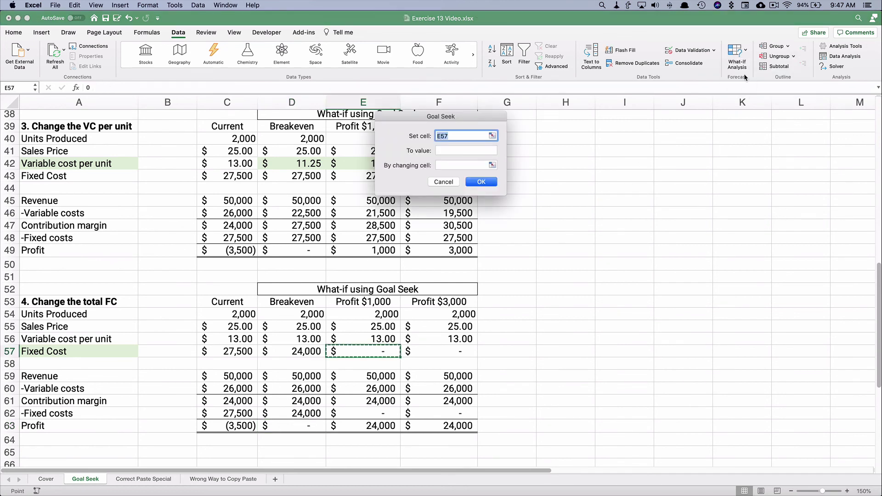
click(374, 426)
click(448, 151)
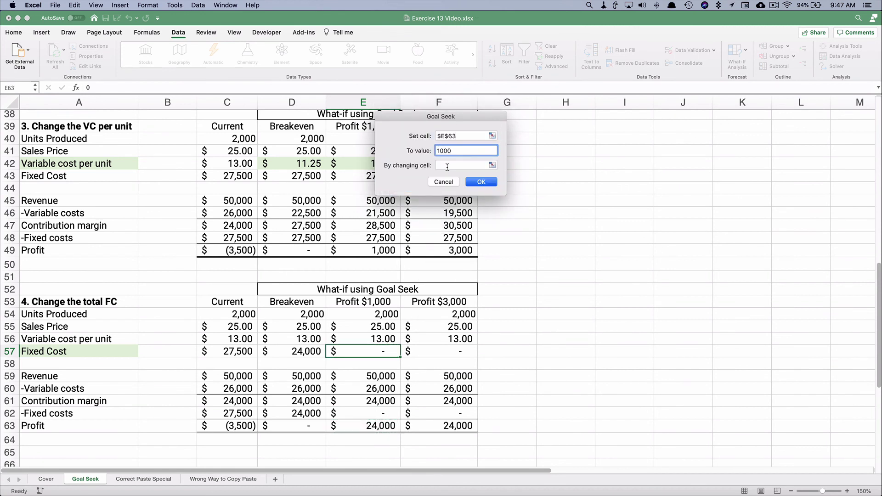
text(1000)
click(448, 165)
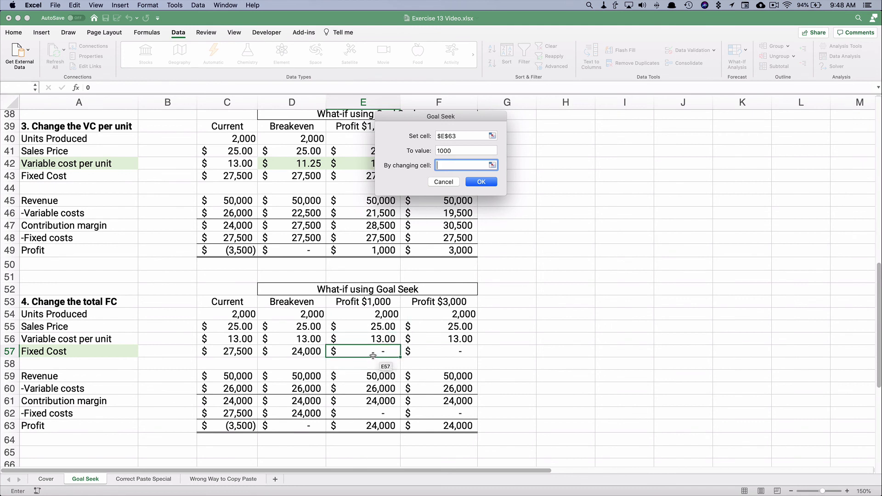
click(373, 356)
click(486, 184)
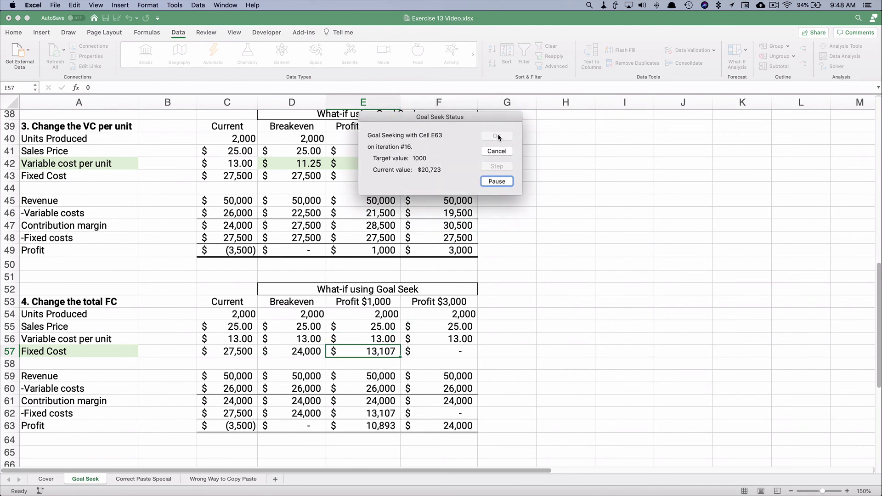
click(498, 137)
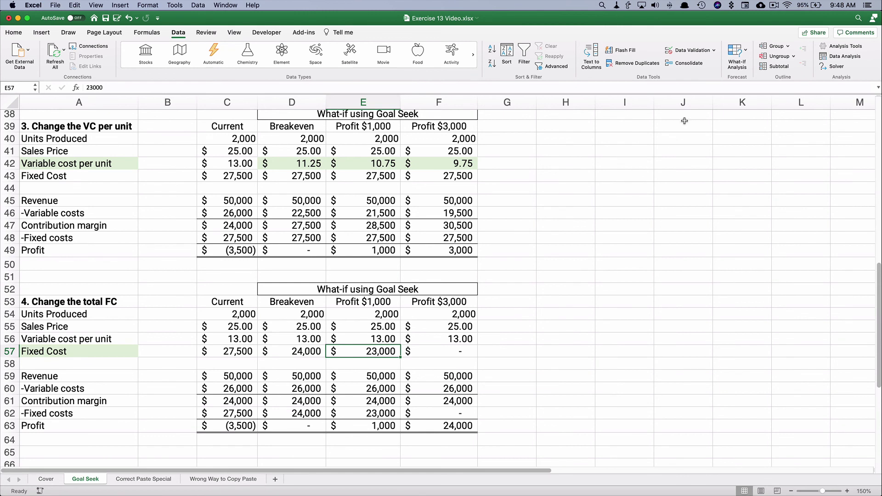
- Use Goal Seek to bring the Profit $3,000 profit in F63 to 3000 by changing the fixed cost in F57, and accept the solution
click(467, 353)
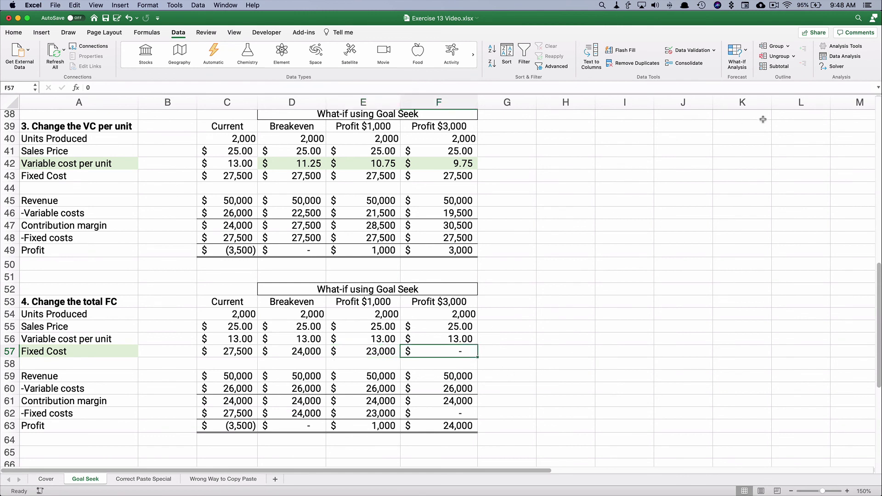
click(740, 53)
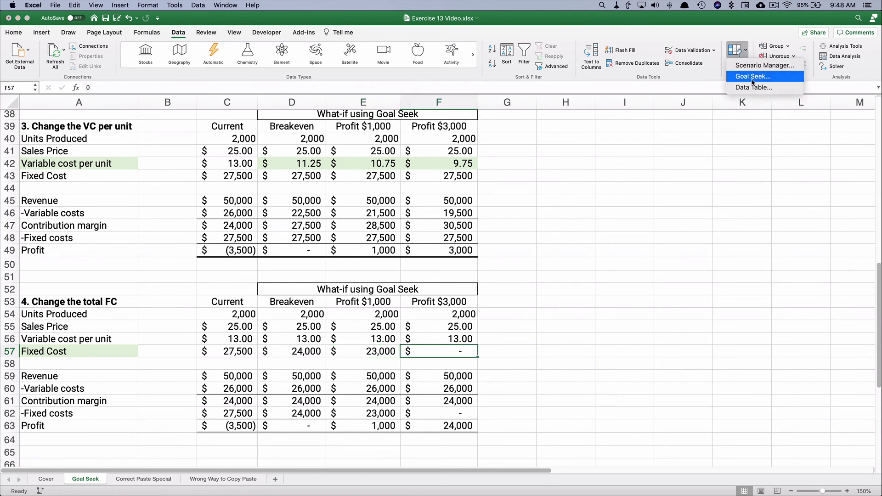
click(751, 78)
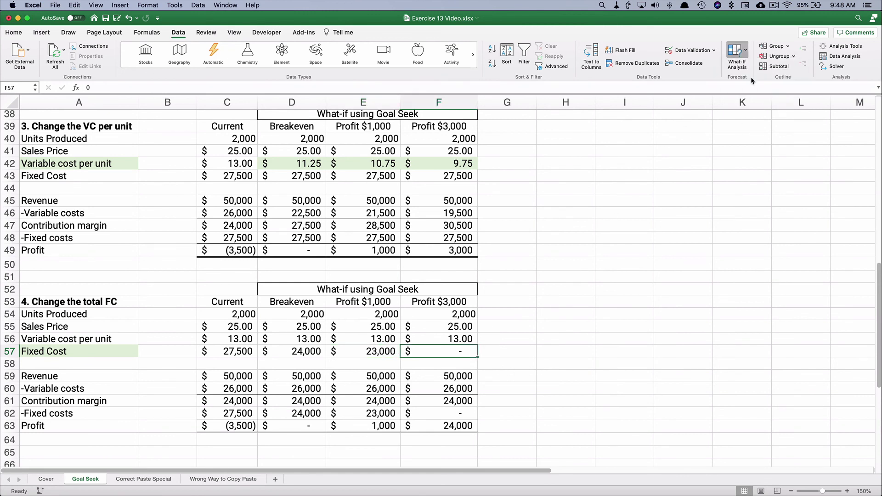
click(438, 425)
click(442, 151)
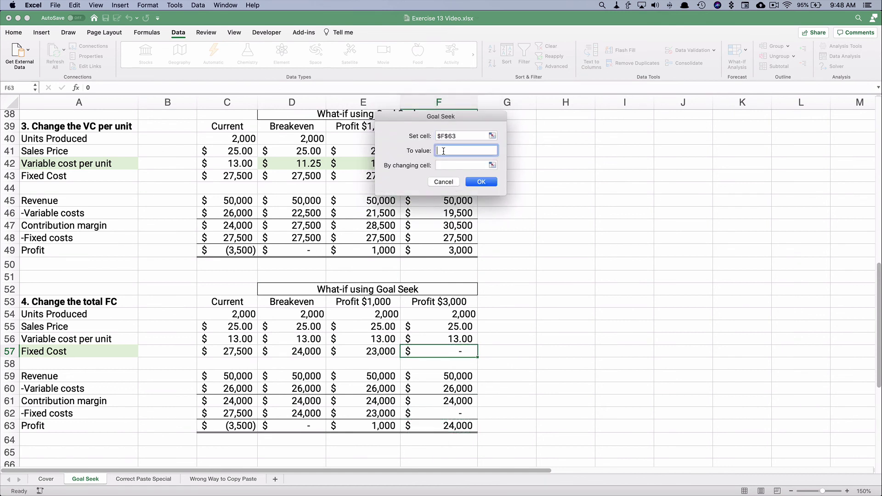
text(3000)
click(446, 164)
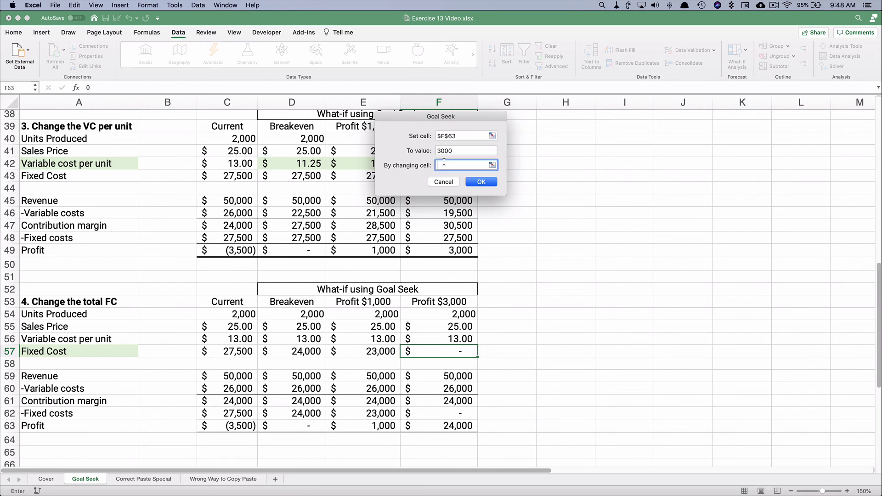
click(444, 352)
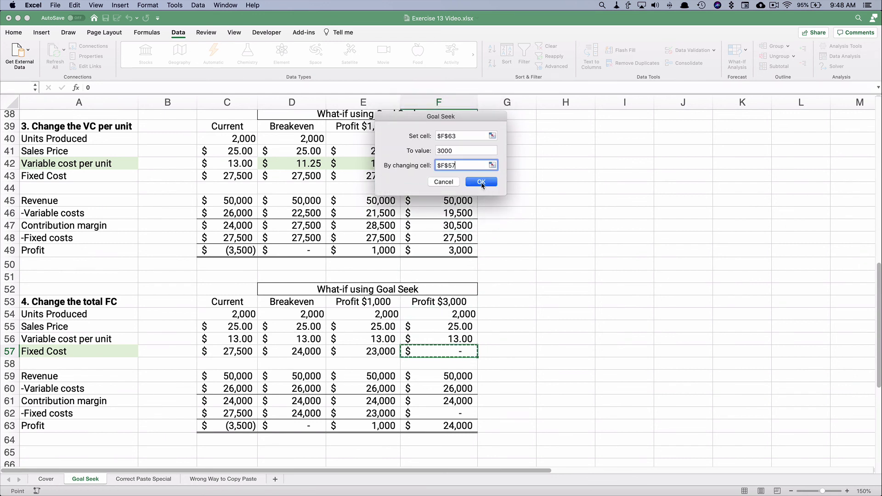
key(Return)
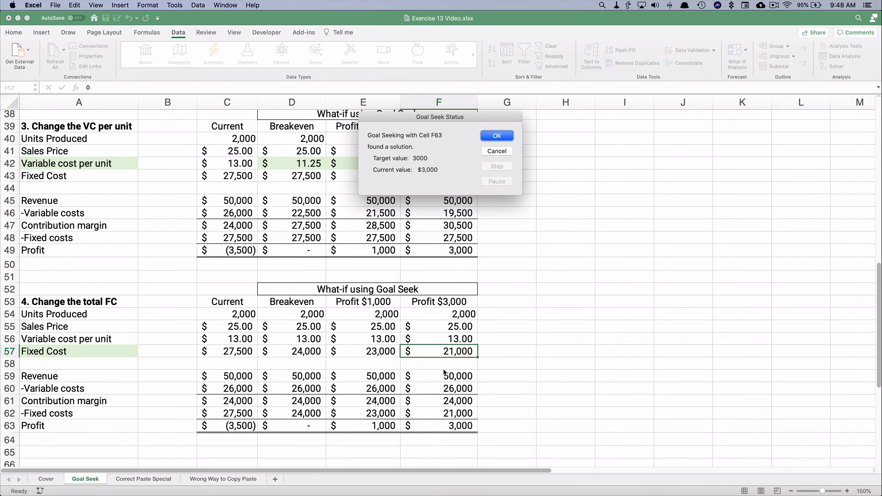
click(497, 136)
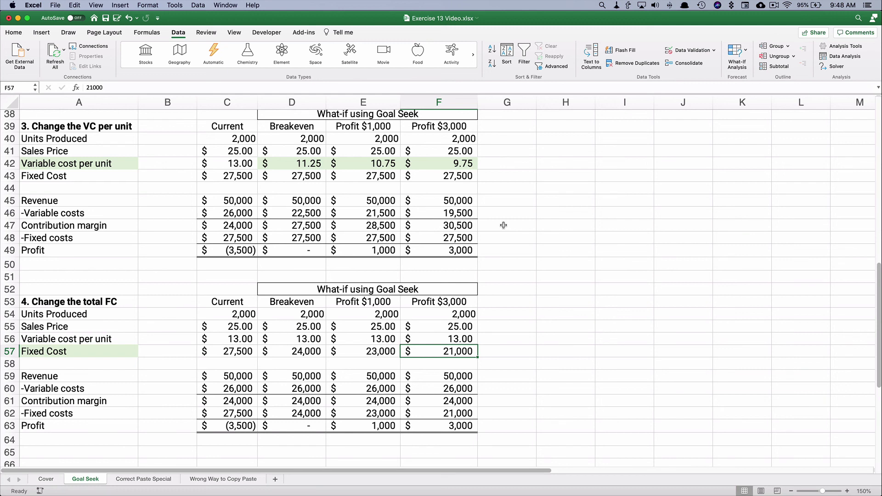
key(super+shift)
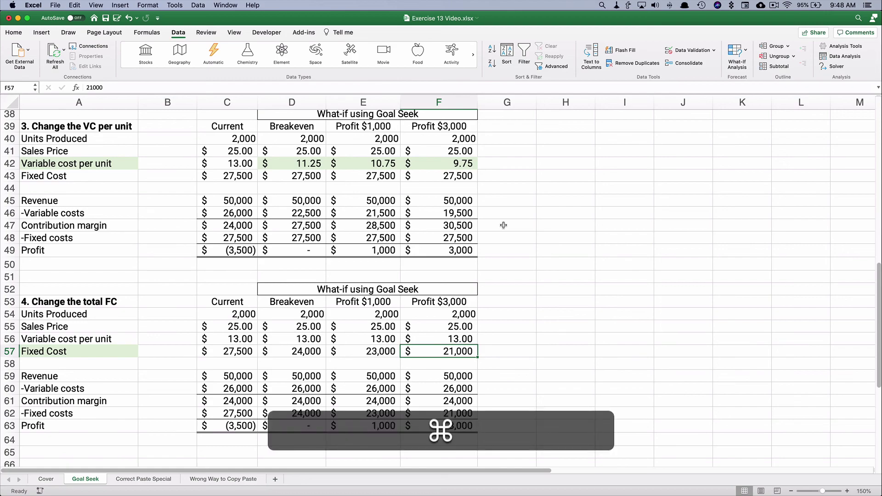